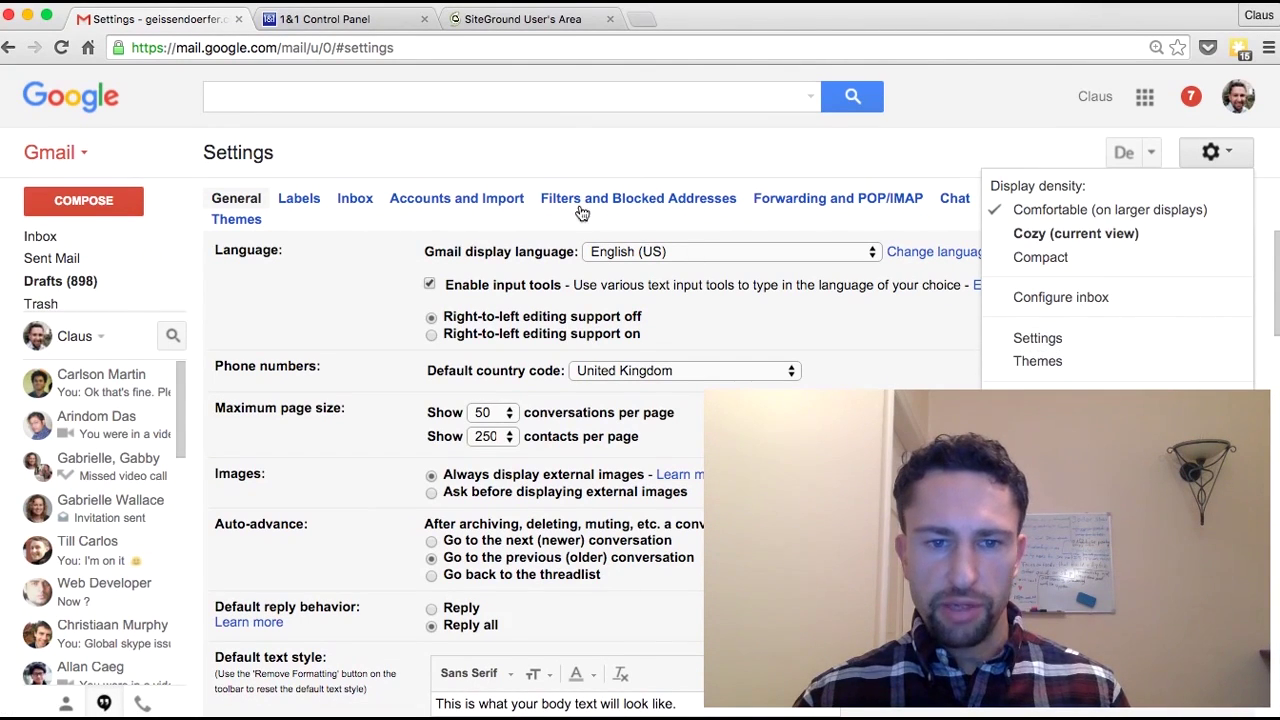
Open Gmail's Accounts and Import settings and scroll through them
click(468, 200)
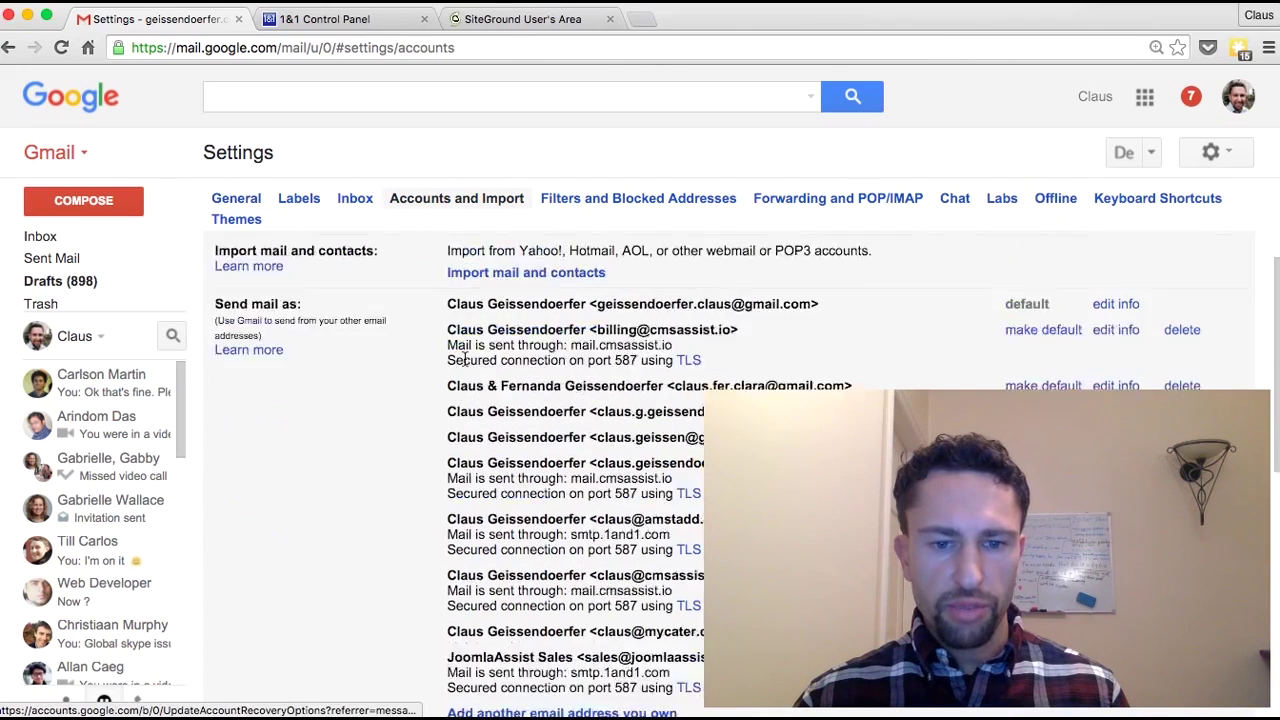
scroll(448, 366, down, 10)
scroll(448, 366, down, 1)
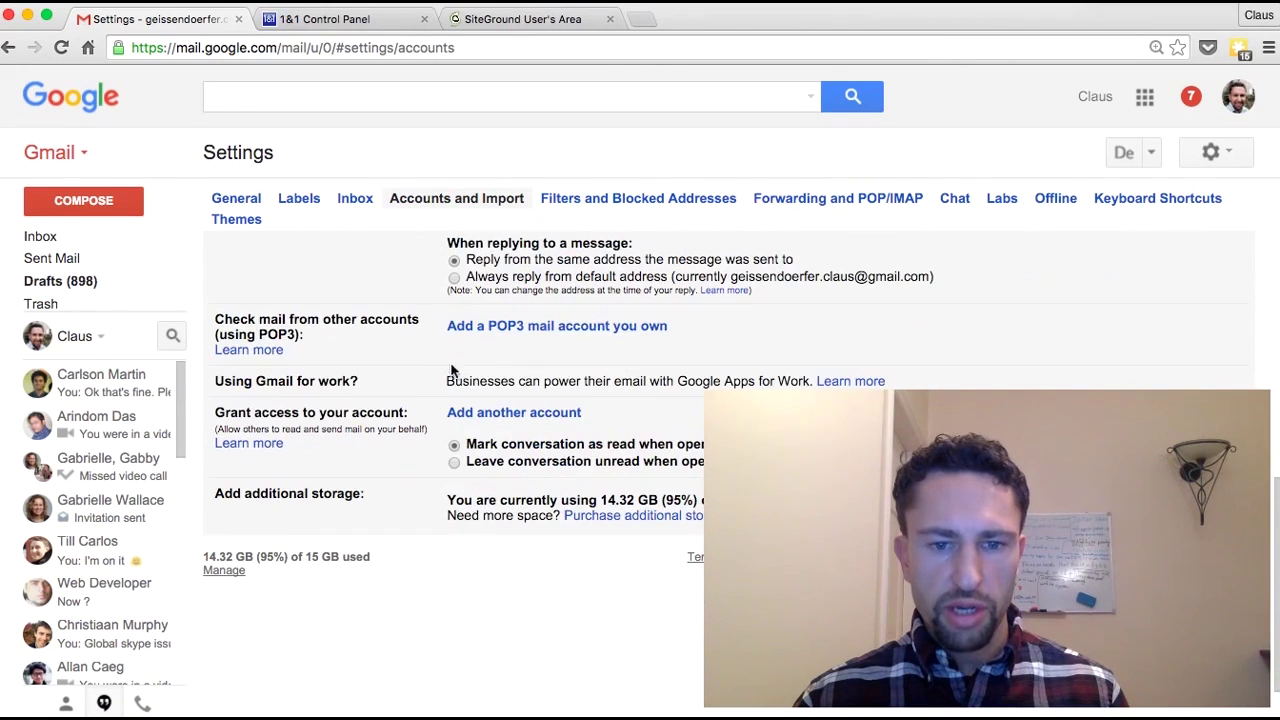
Start adding a POP3 mail account, then cancel it, leaving the account list unchanged
click(488, 326)
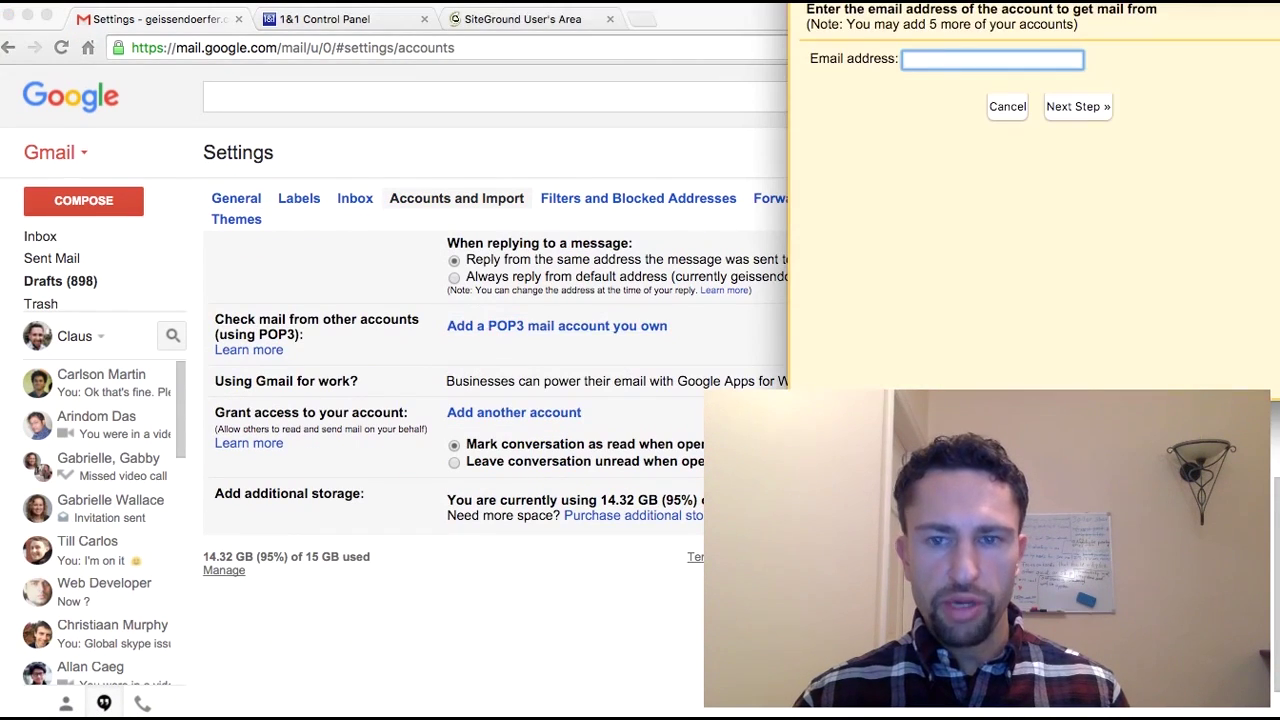
drag(908, 2, 220, 120)
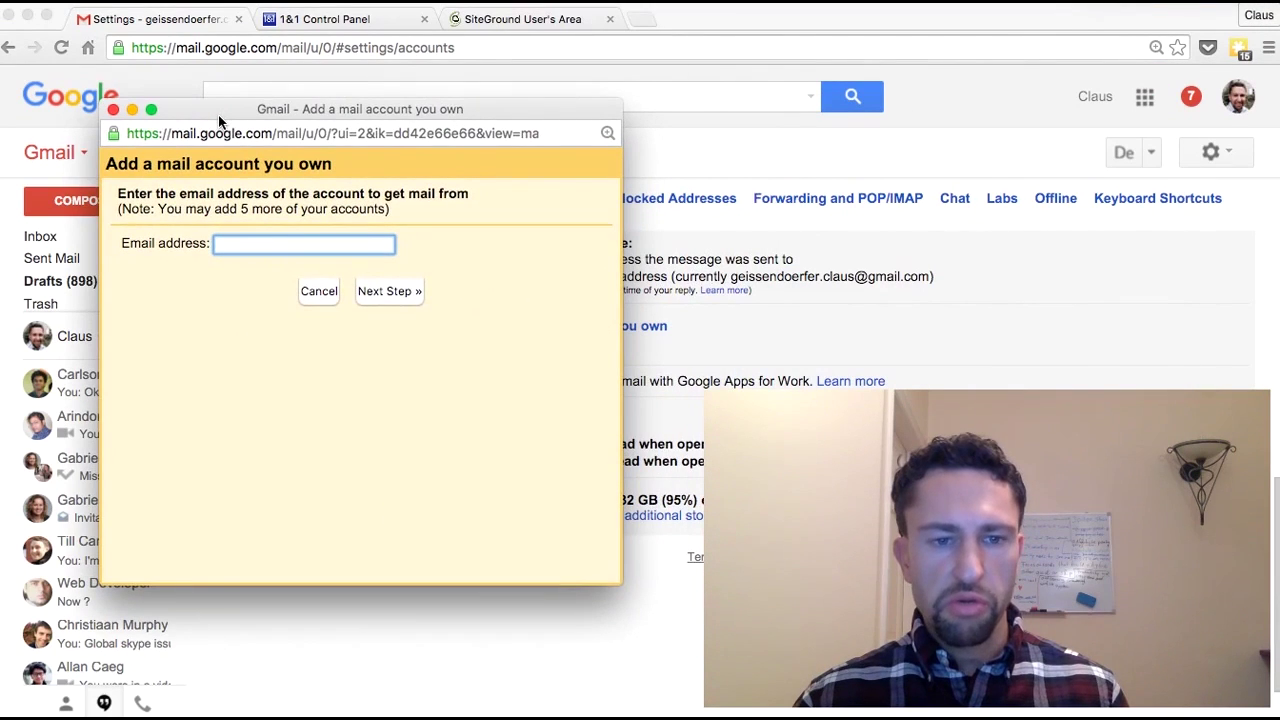
click(318, 292)
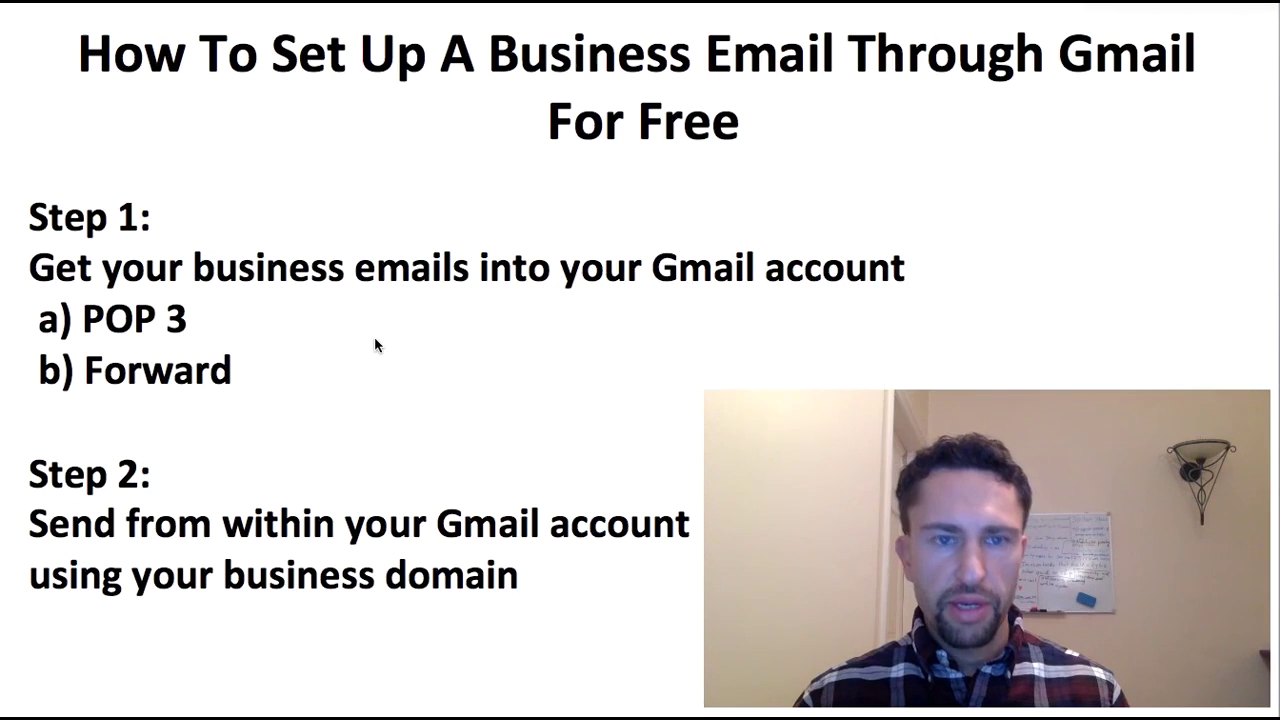
click(267, 366)
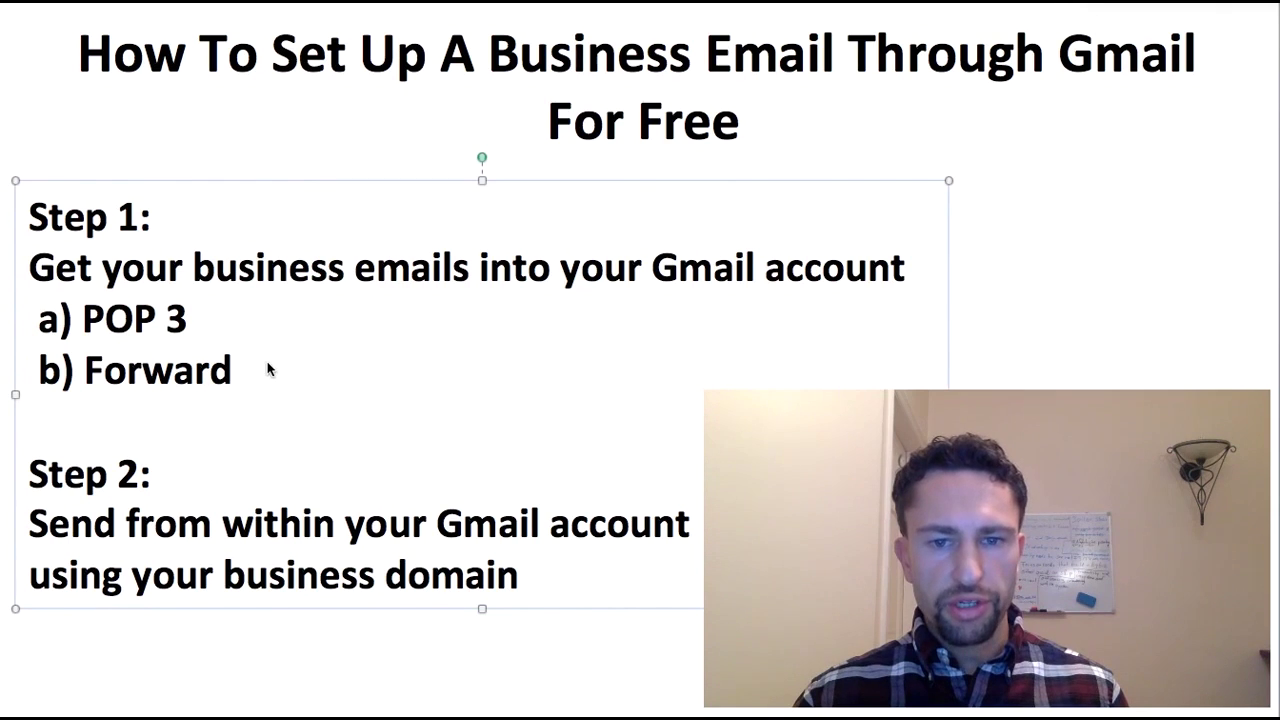
click(1049, 283)
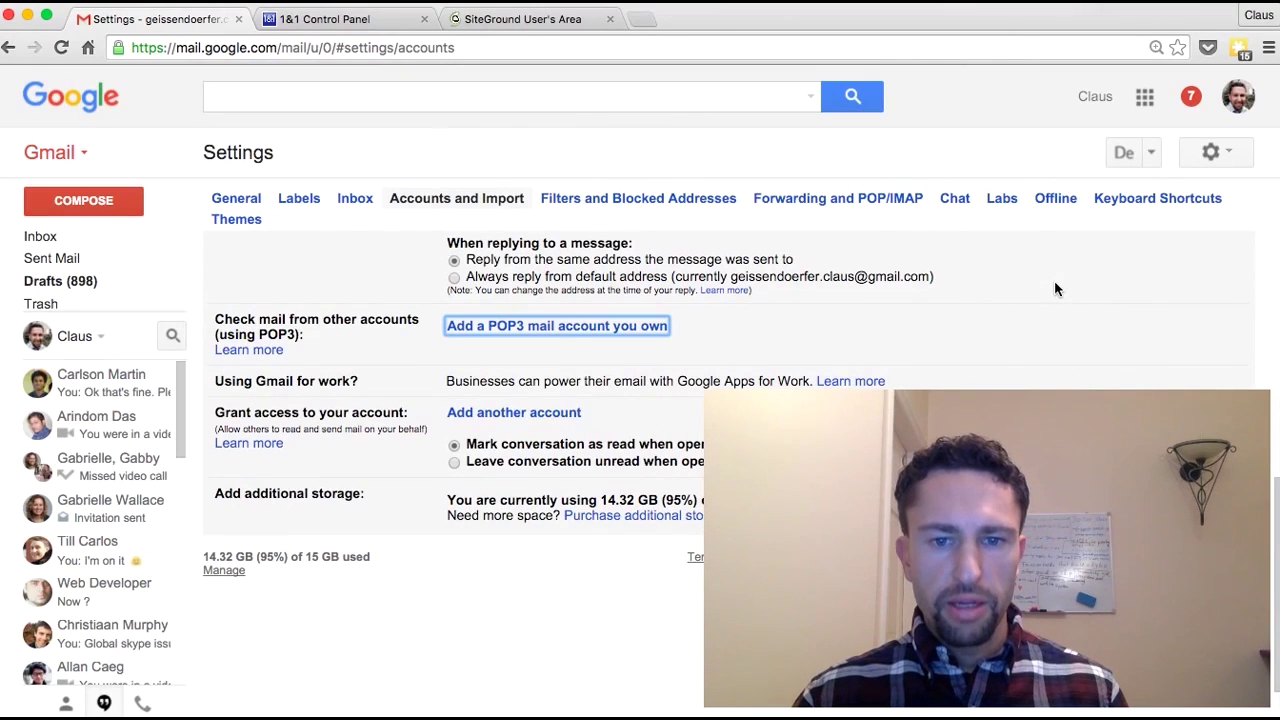
Check Gmail's Forwarding and POP/IMAP settings, then switch to the 1&1 Control Panel
click(841, 197)
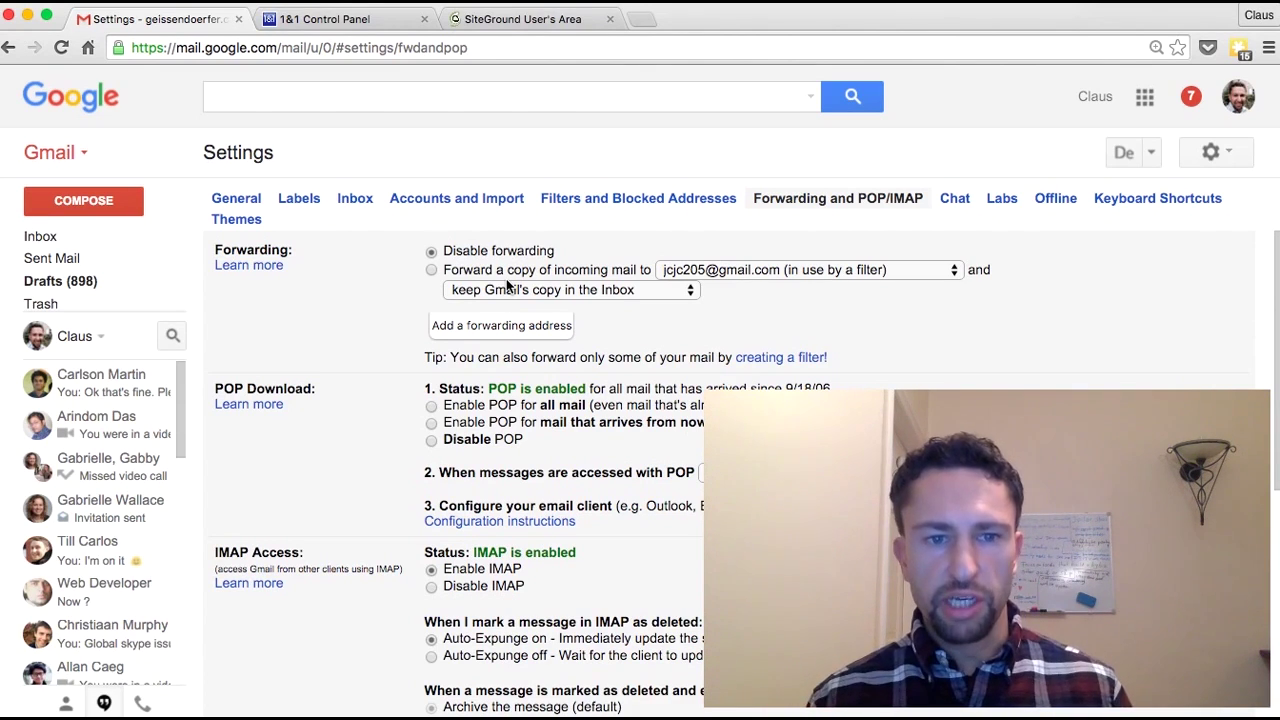
key(ctrl+Tab)
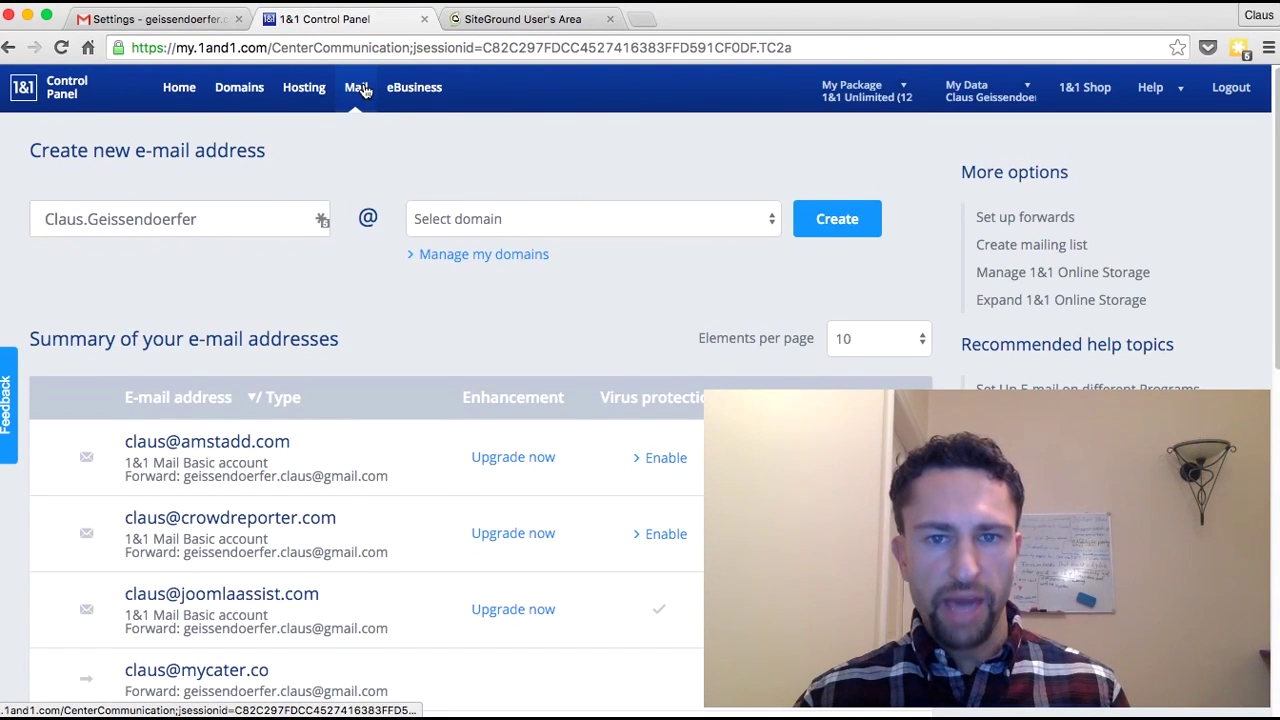
Inspect the first 1&1 address's mailbox settings, its Type and its Forwards field
scroll(395, 626, down, 3)
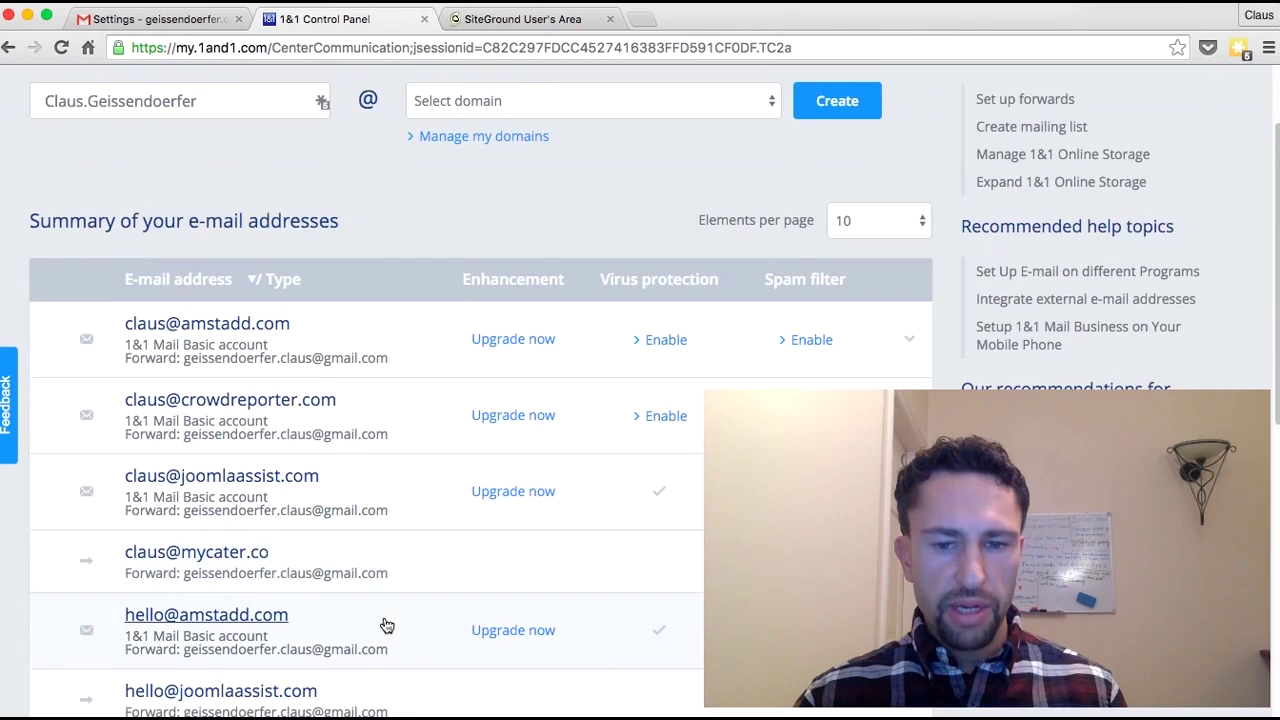
scroll(236, 283, down, 1)
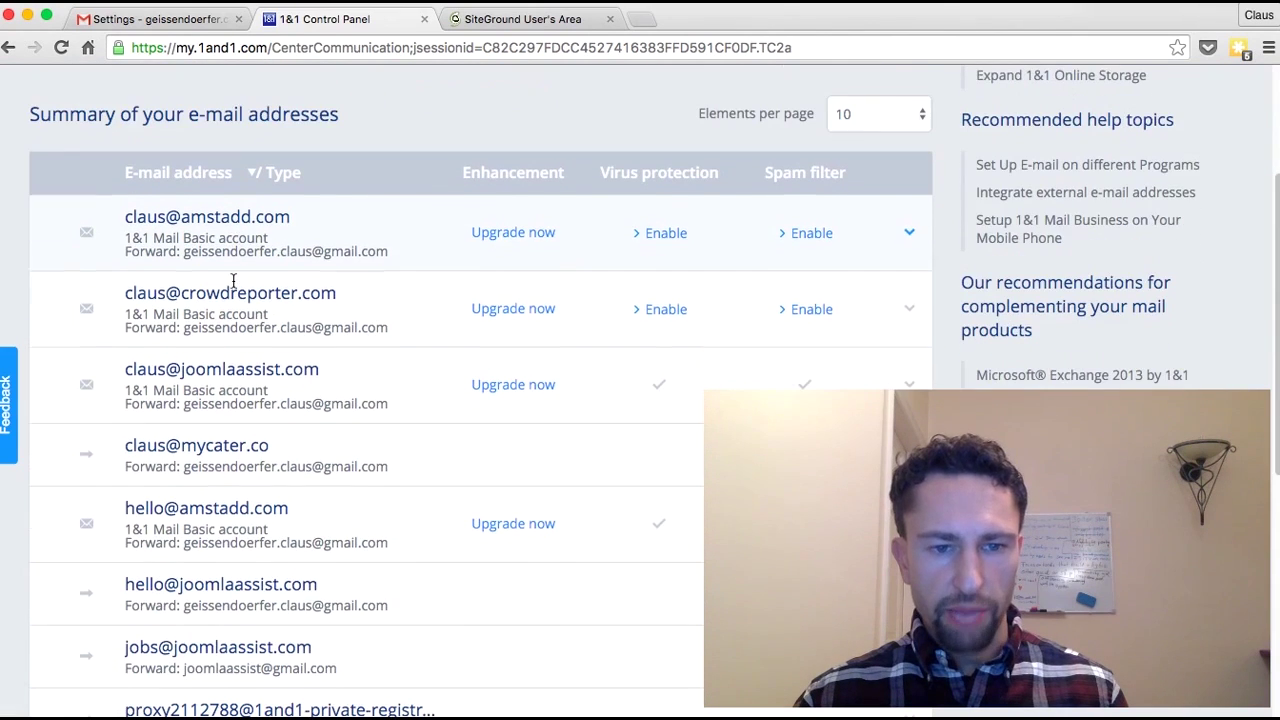
click(911, 236)
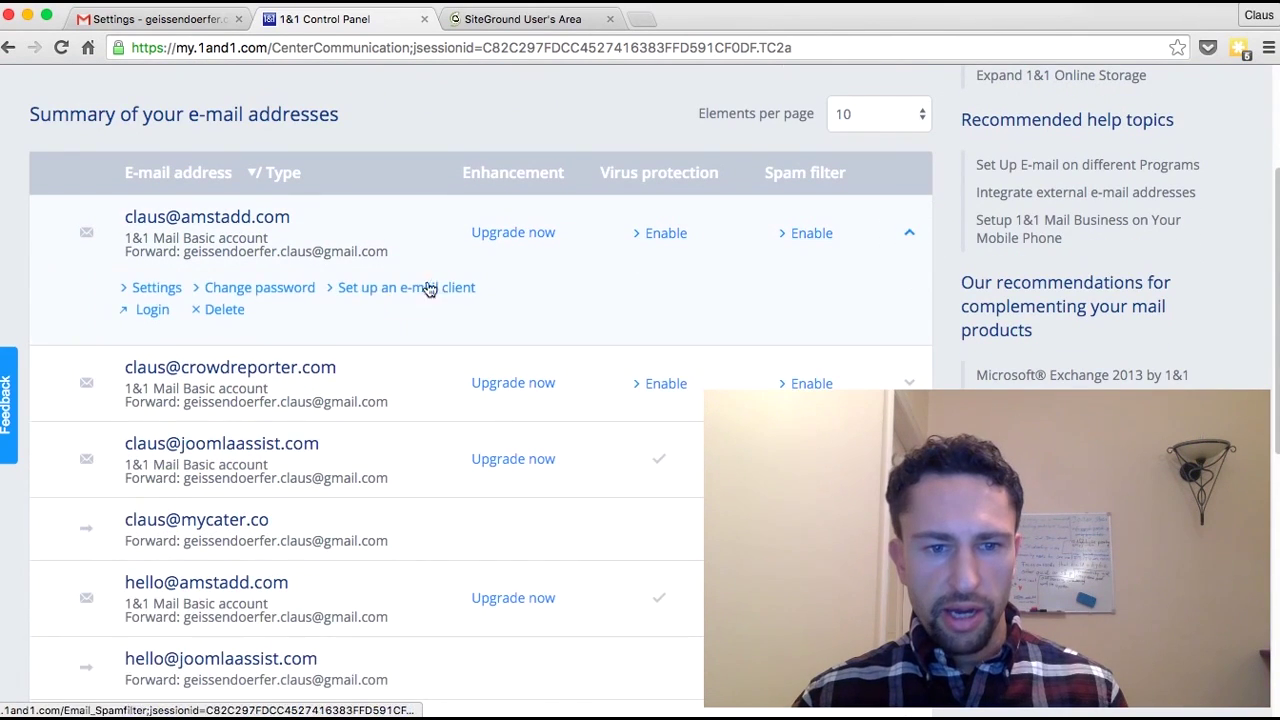
click(152, 292)
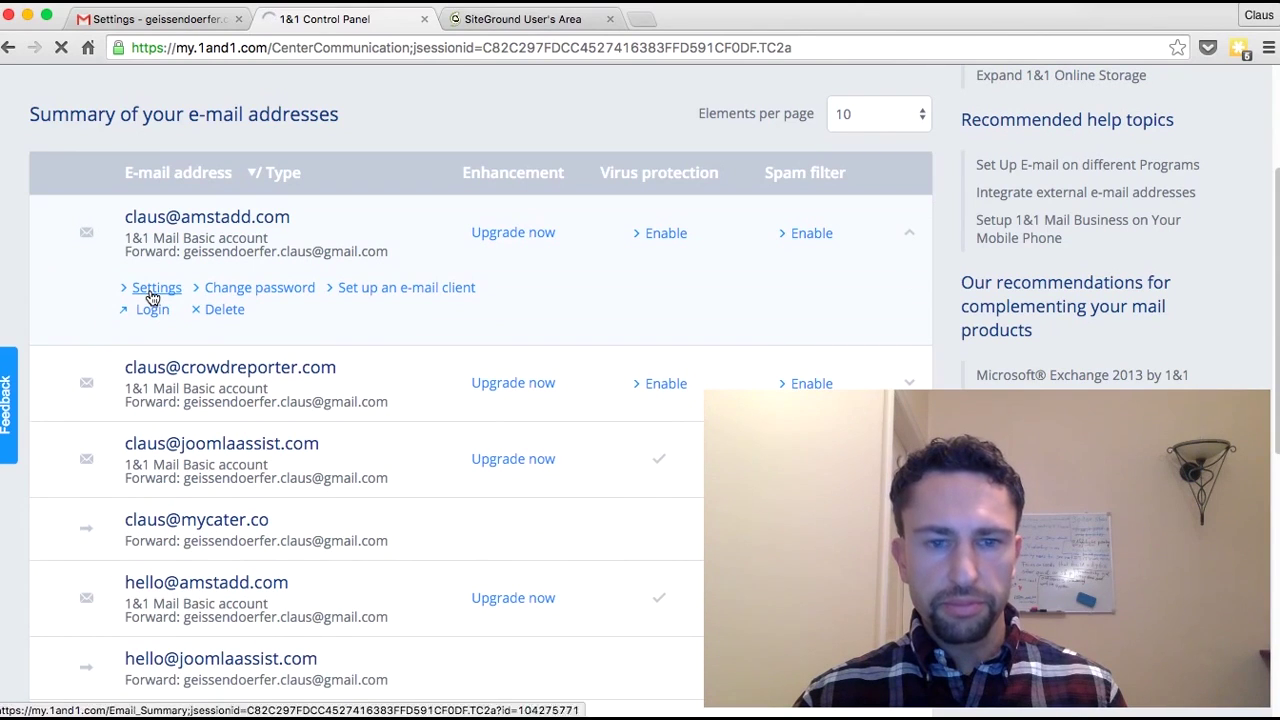
scroll(329, 355, down, 4)
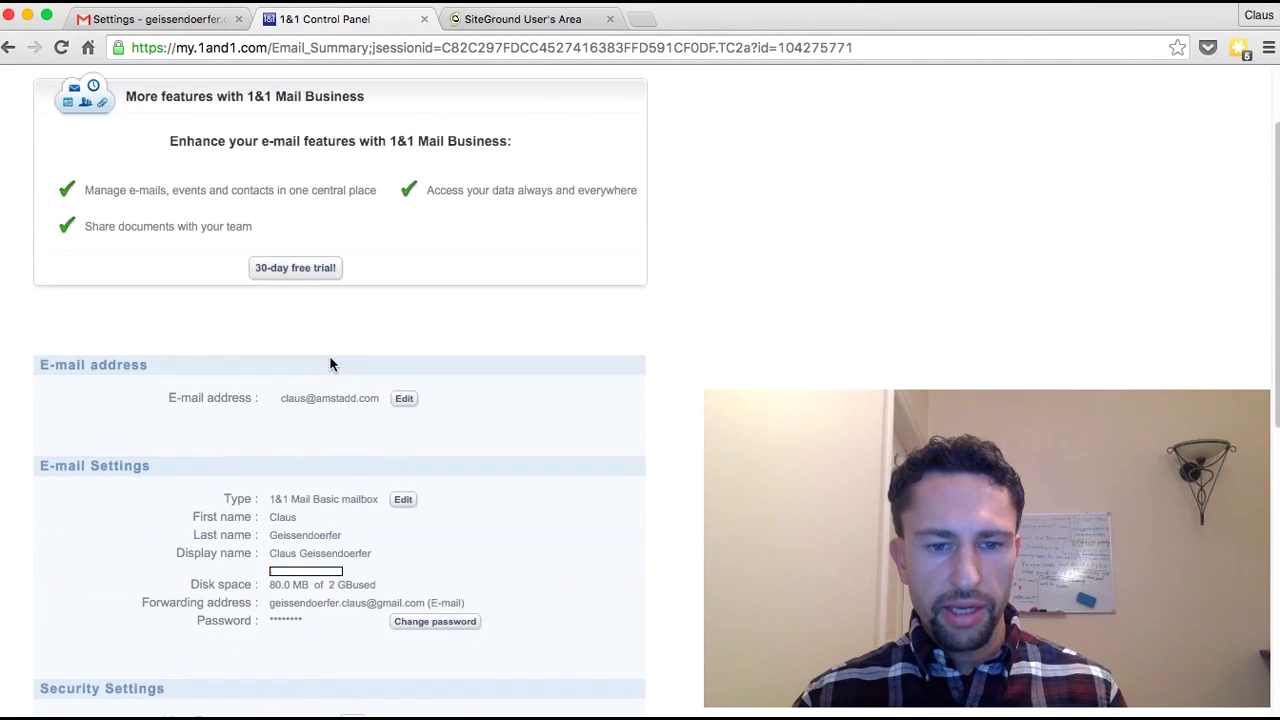
click(402, 446)
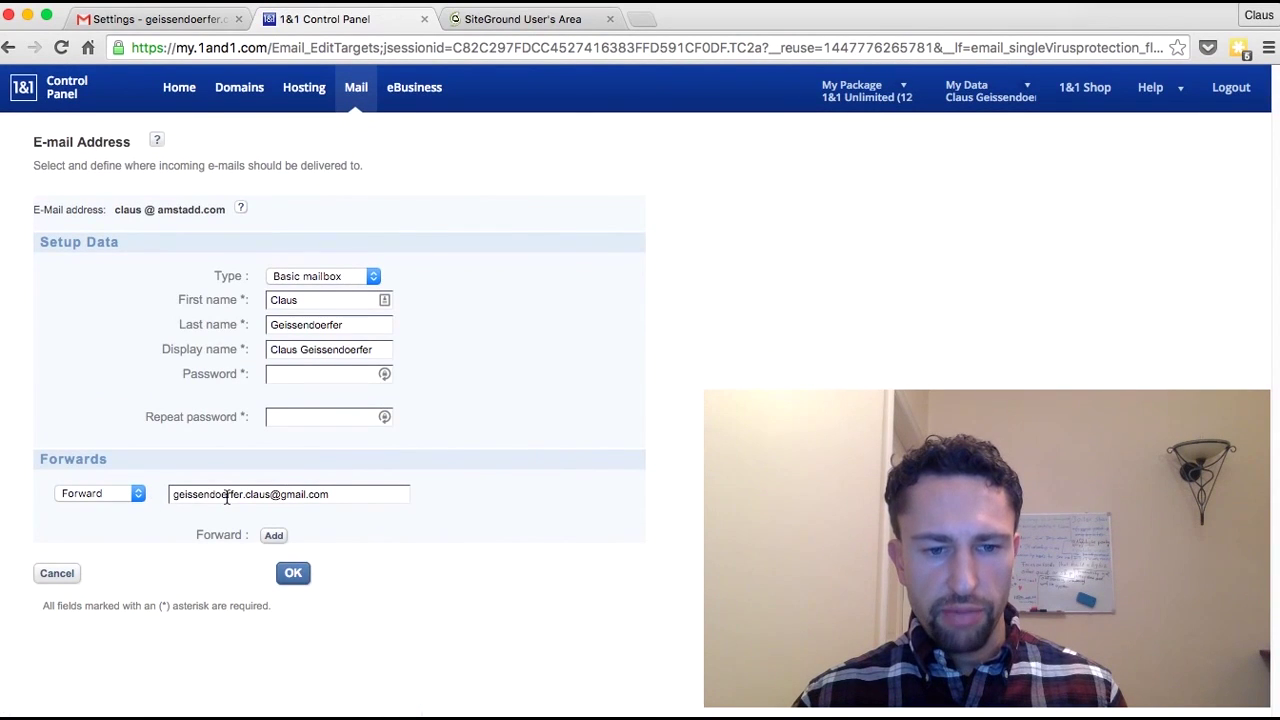
click(227, 496)
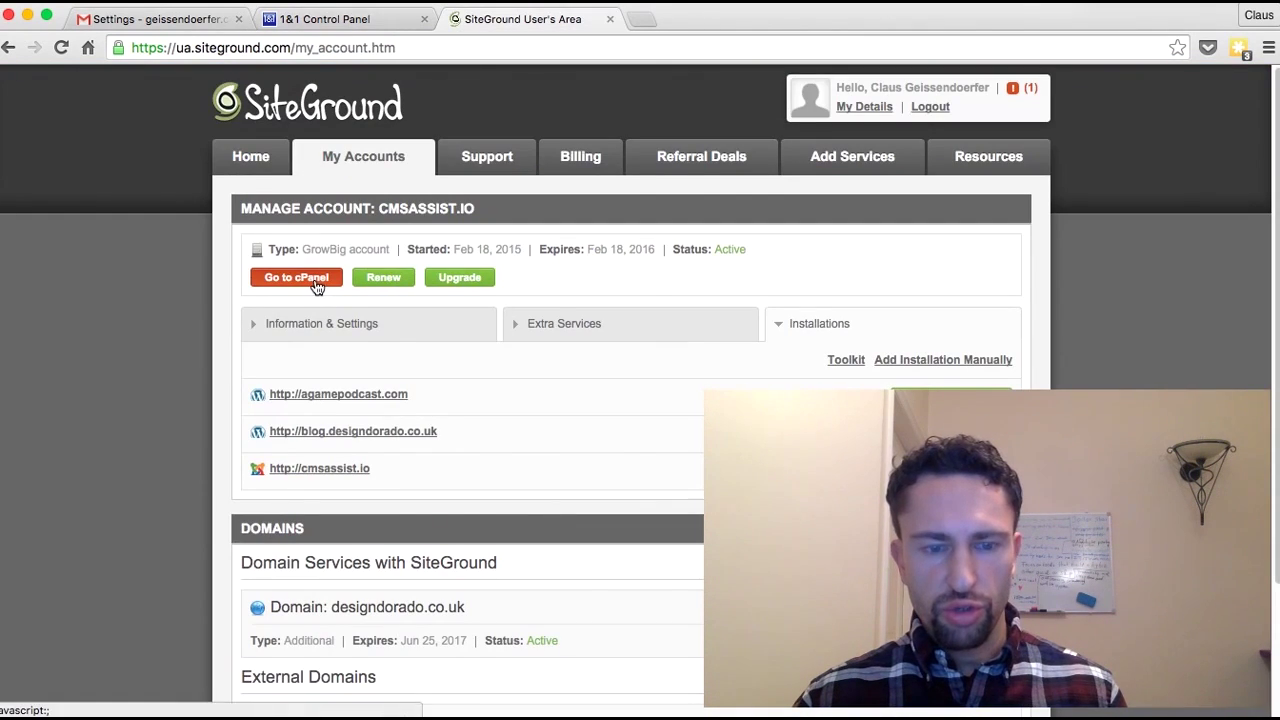
Go to the hosting account's cPanel and find the Email Accounts manager with an 'email' search
click(315, 283)
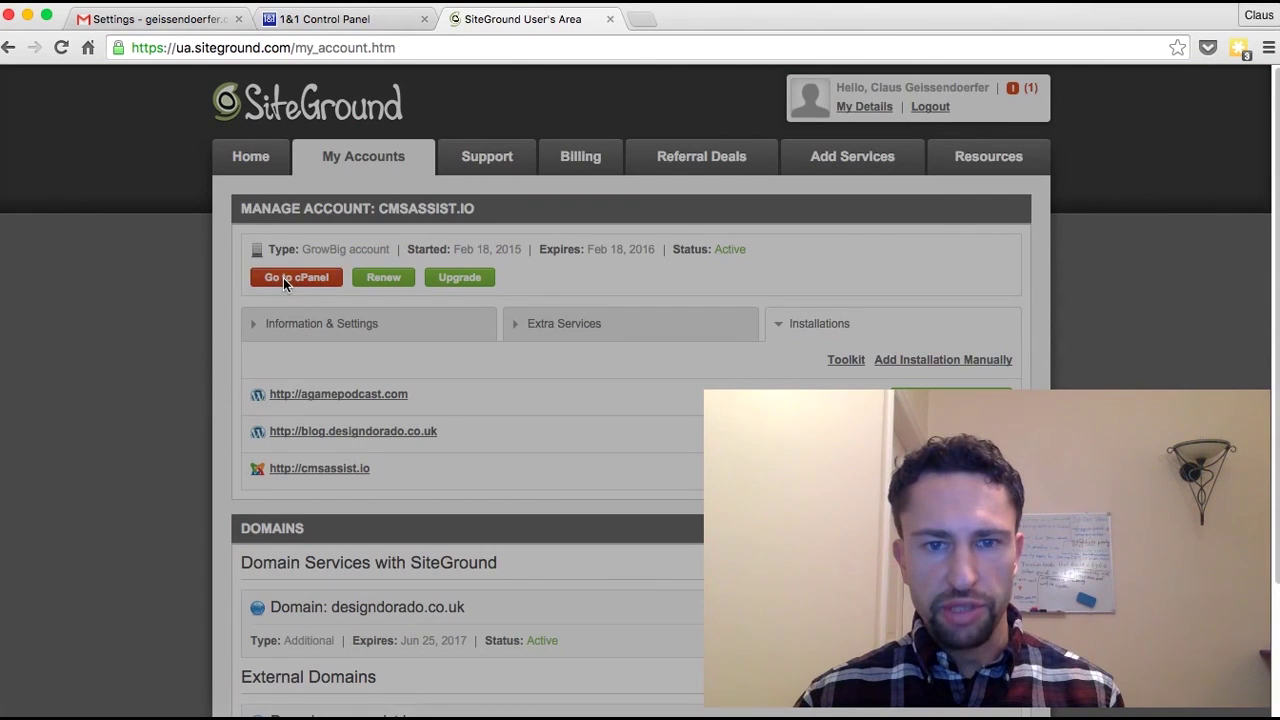
click(283, 277)
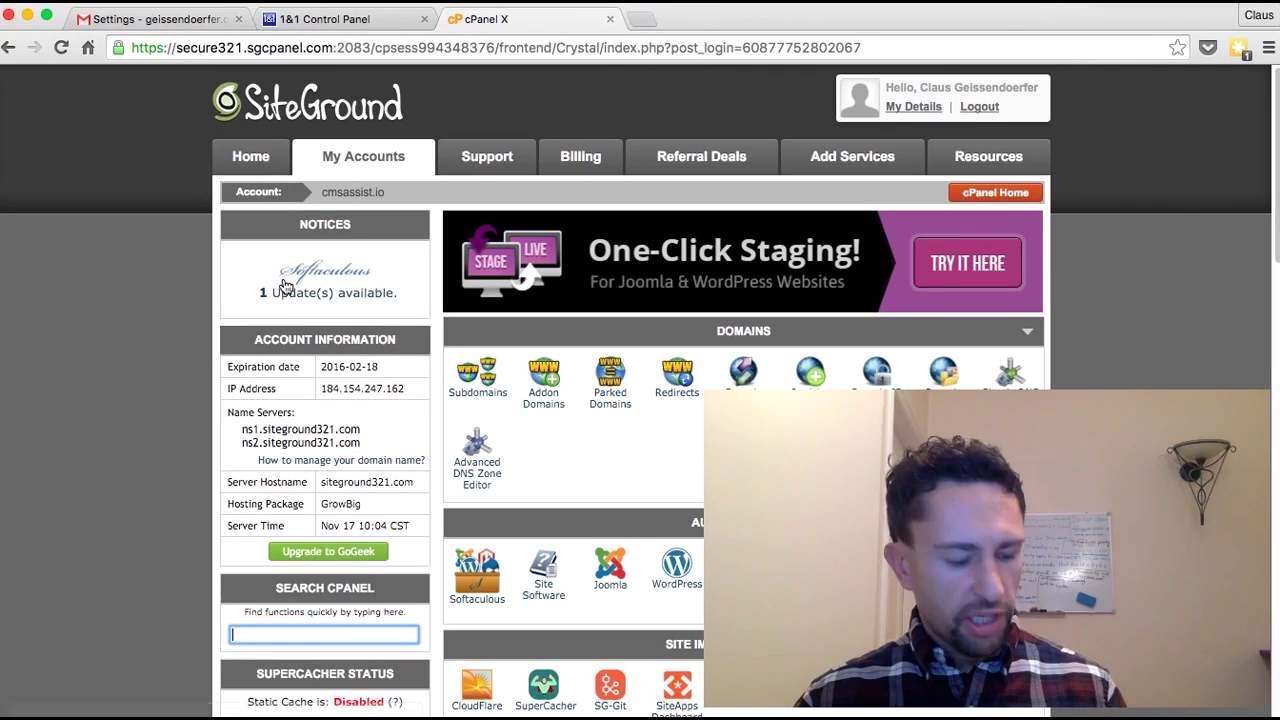
key(super+f)
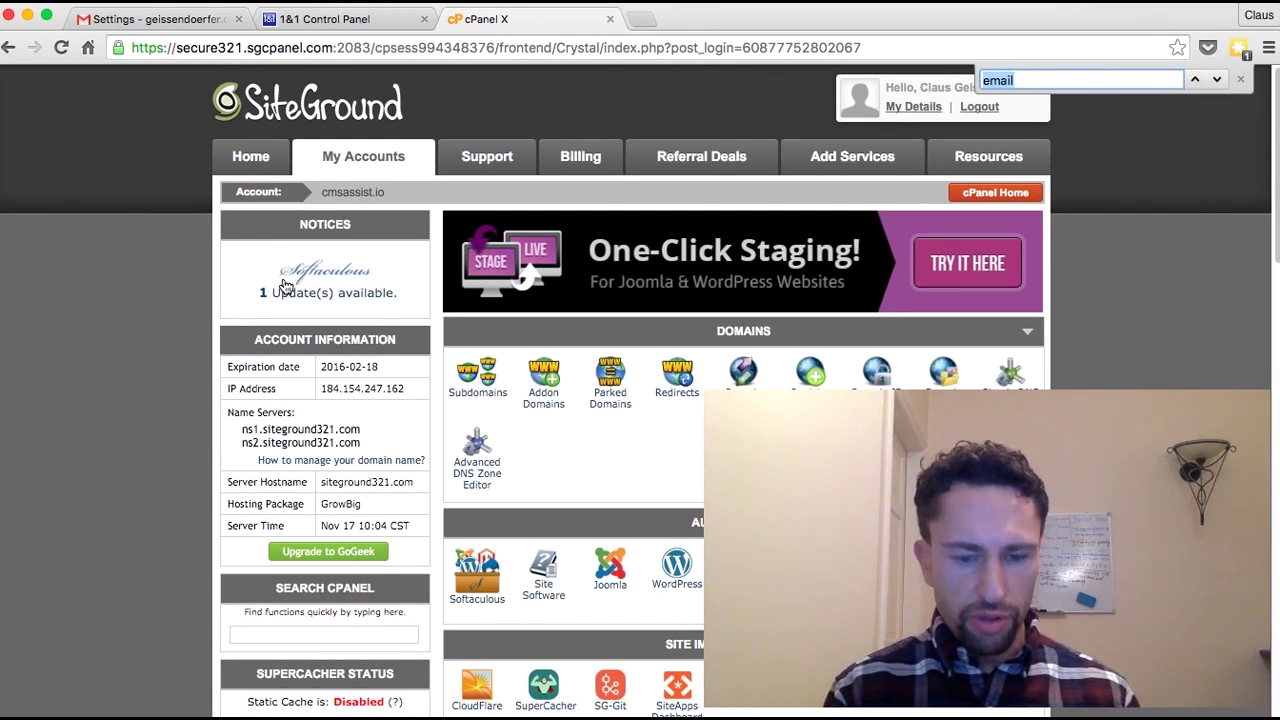
text(email)
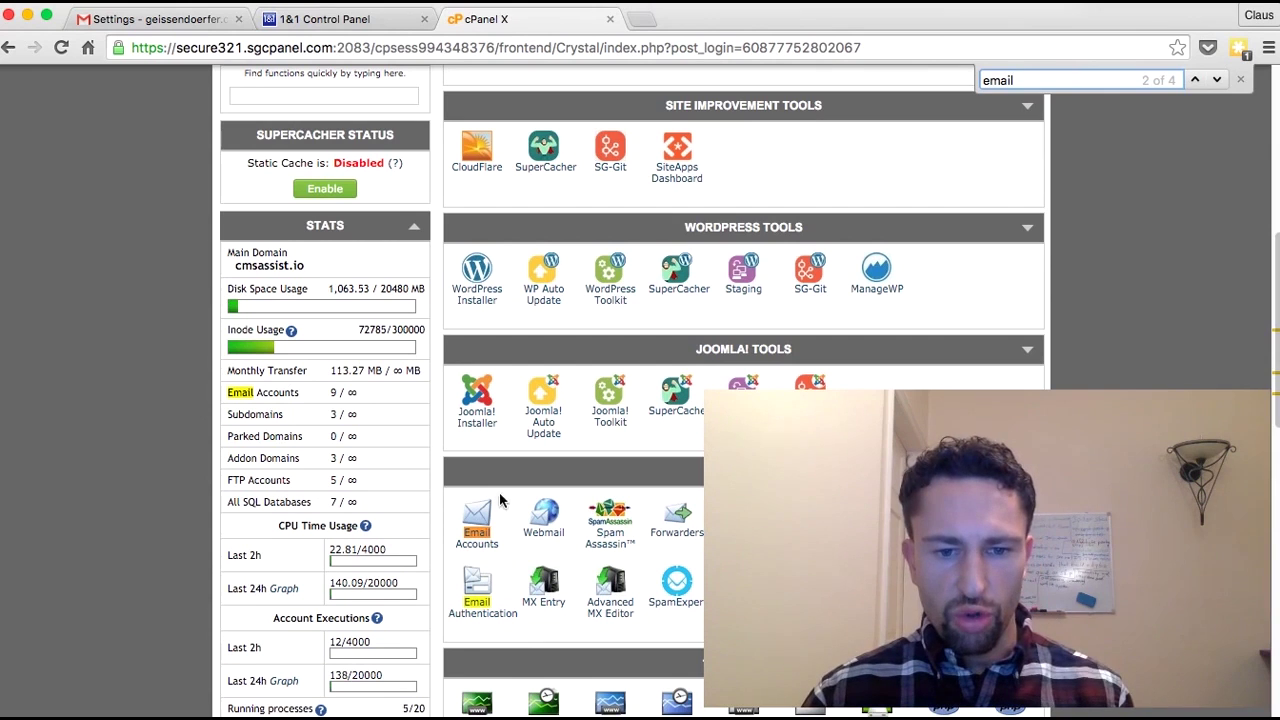
click(489, 549)
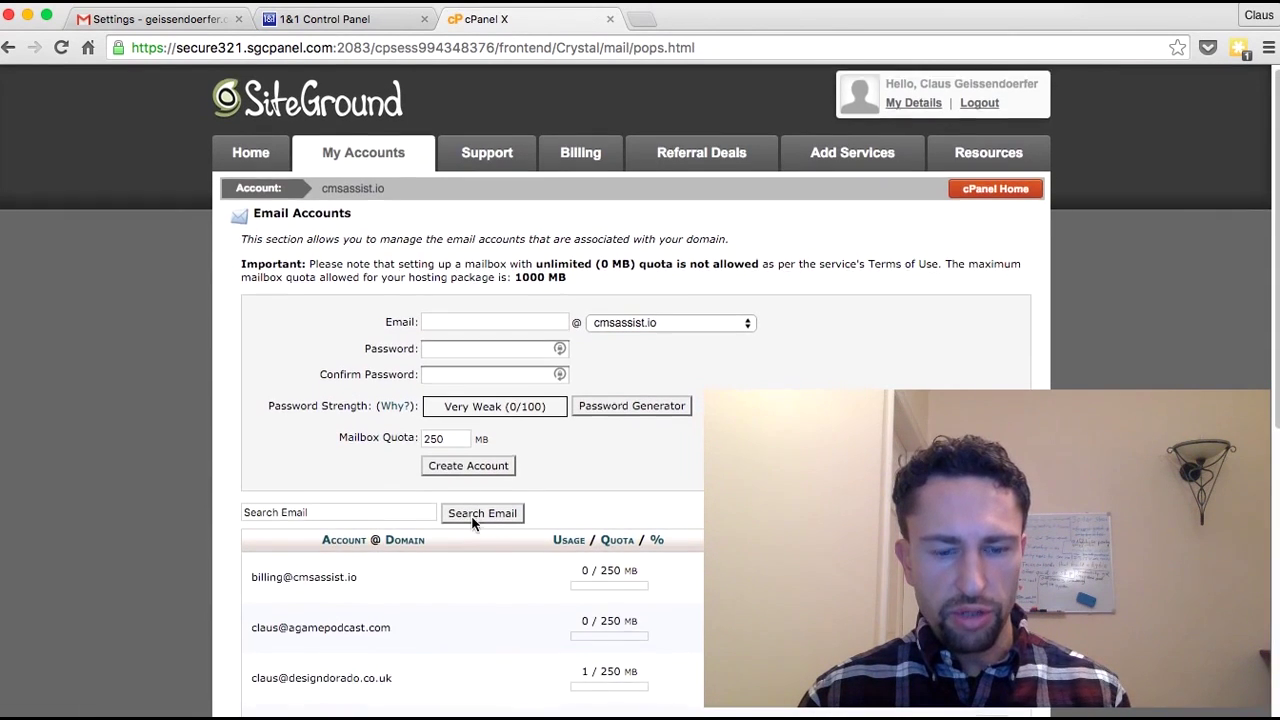
Access Webmail for the designdorado.co.uk mailbox
scroll(474, 520, down, 5)
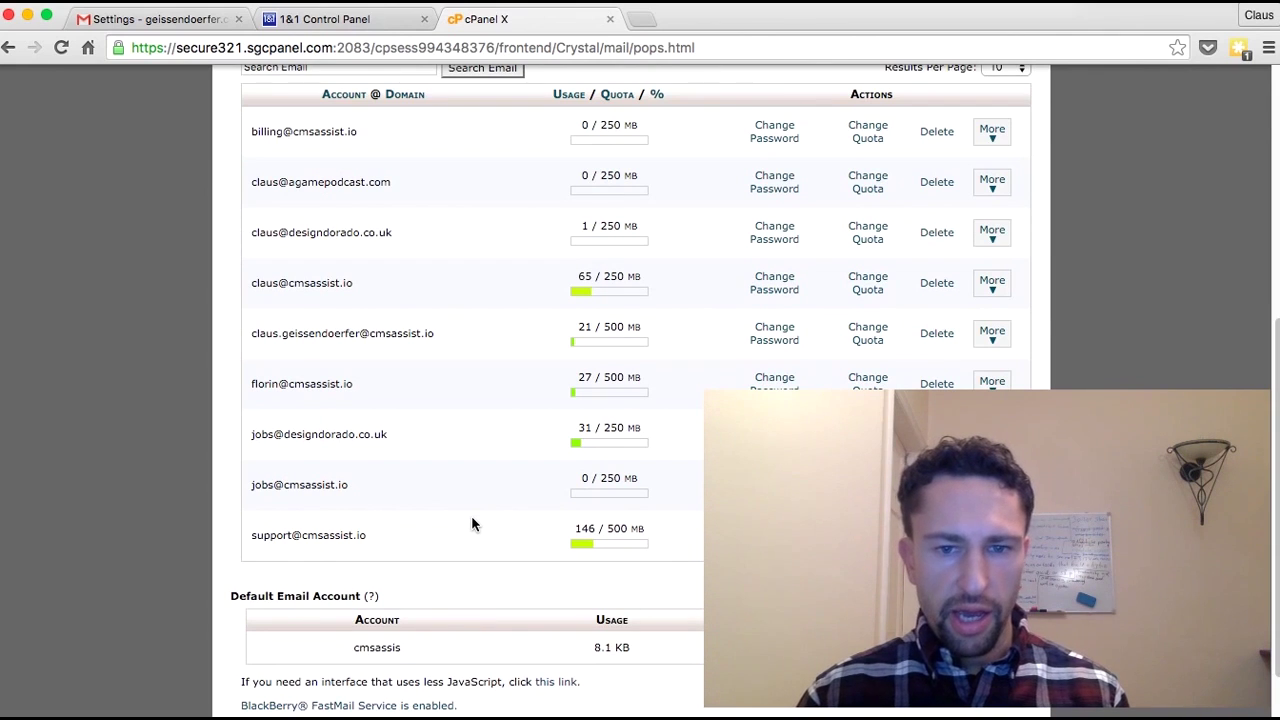
click(1000, 234)
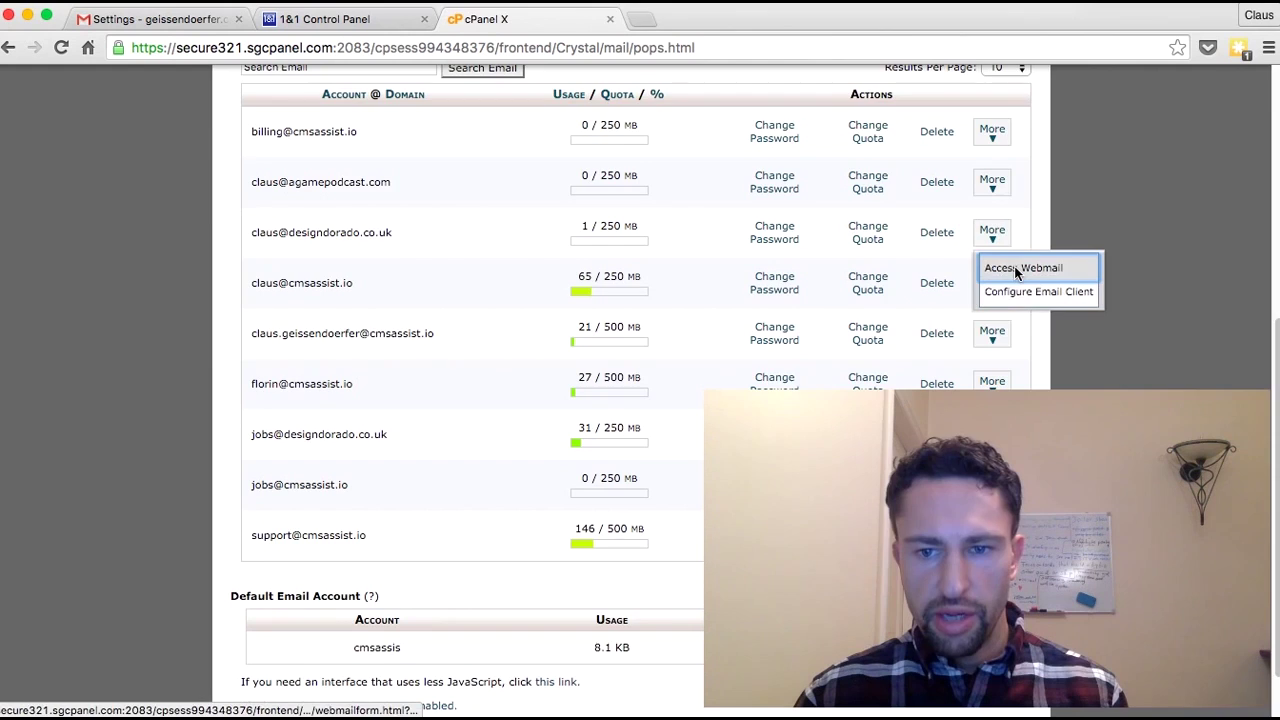
click(1016, 264)
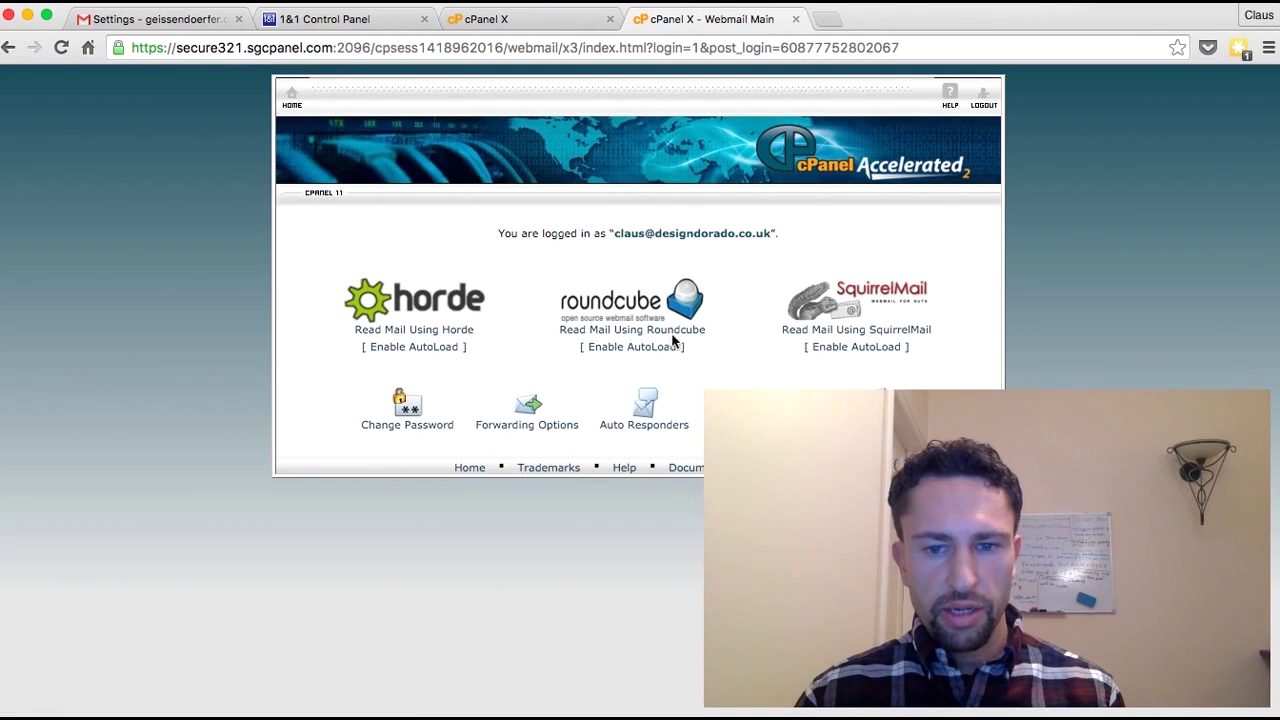
Open the designdorado.co.uk mailbox's Forwarding Options in webmail
click(520, 430)
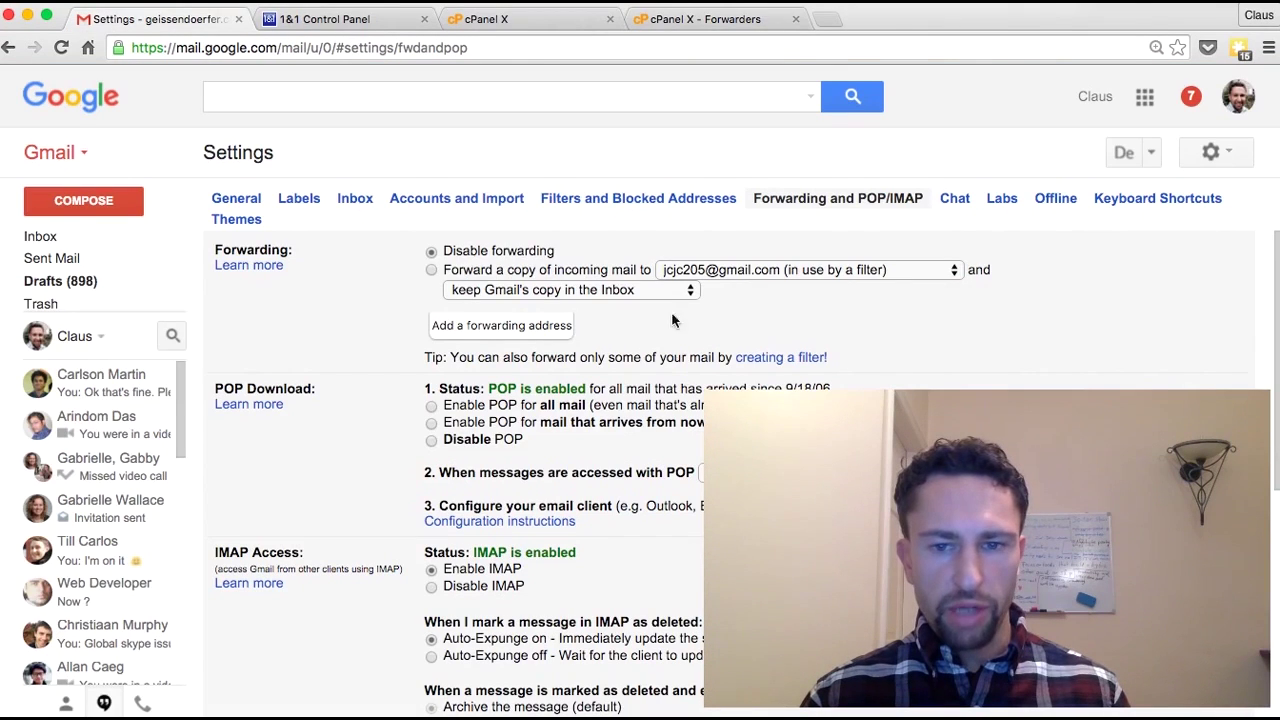
Open Gmail's Accounts and Import settings
click(444, 199)
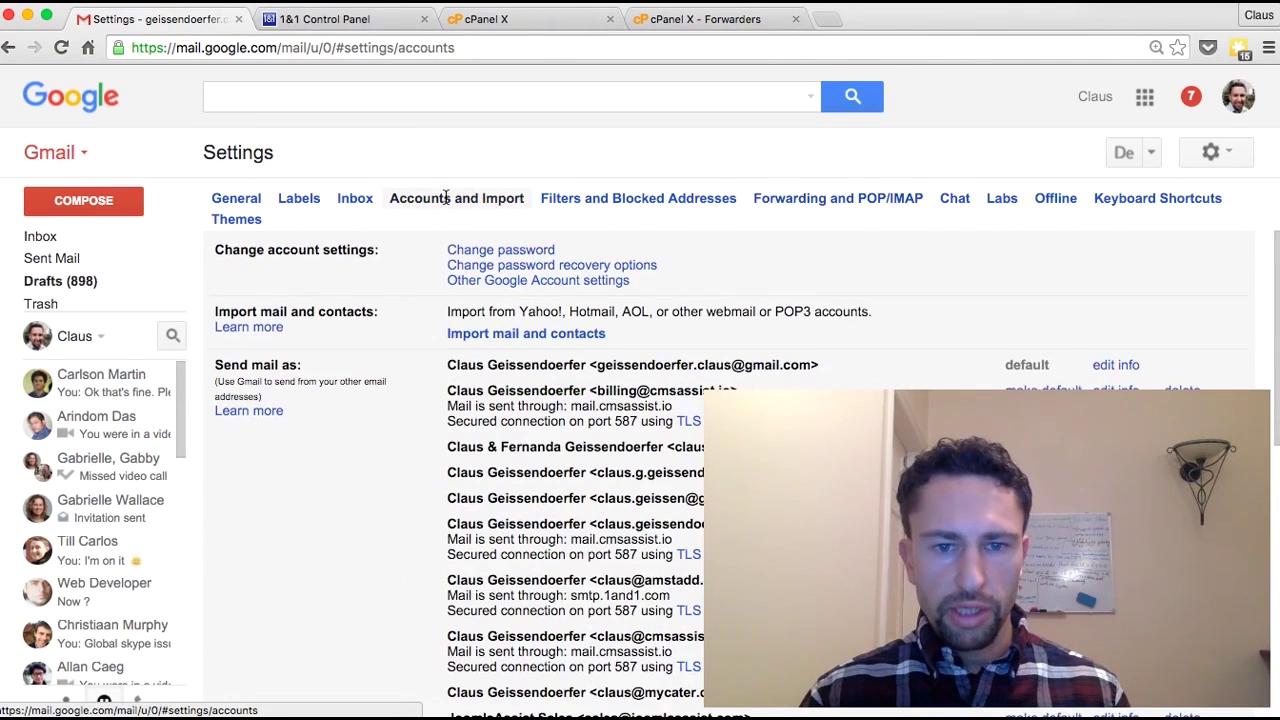
scroll(404, 266, down, 8)
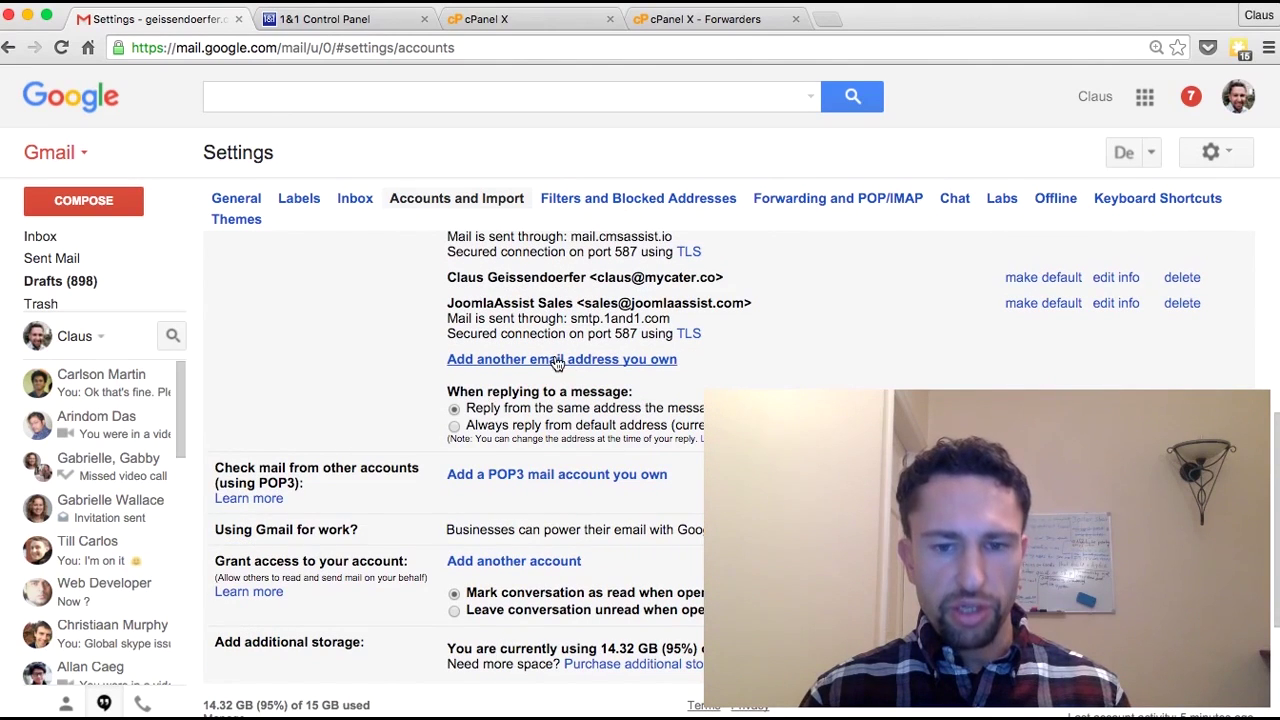
scroll(595, 299, up, 3)
scroll(594, 298, down, 3)
Add the designdorado.co.uk address as a send-as alias up to the SMTP server step, then open a blank tab
click(599, 363)
drag(805, 1, 327, 135)
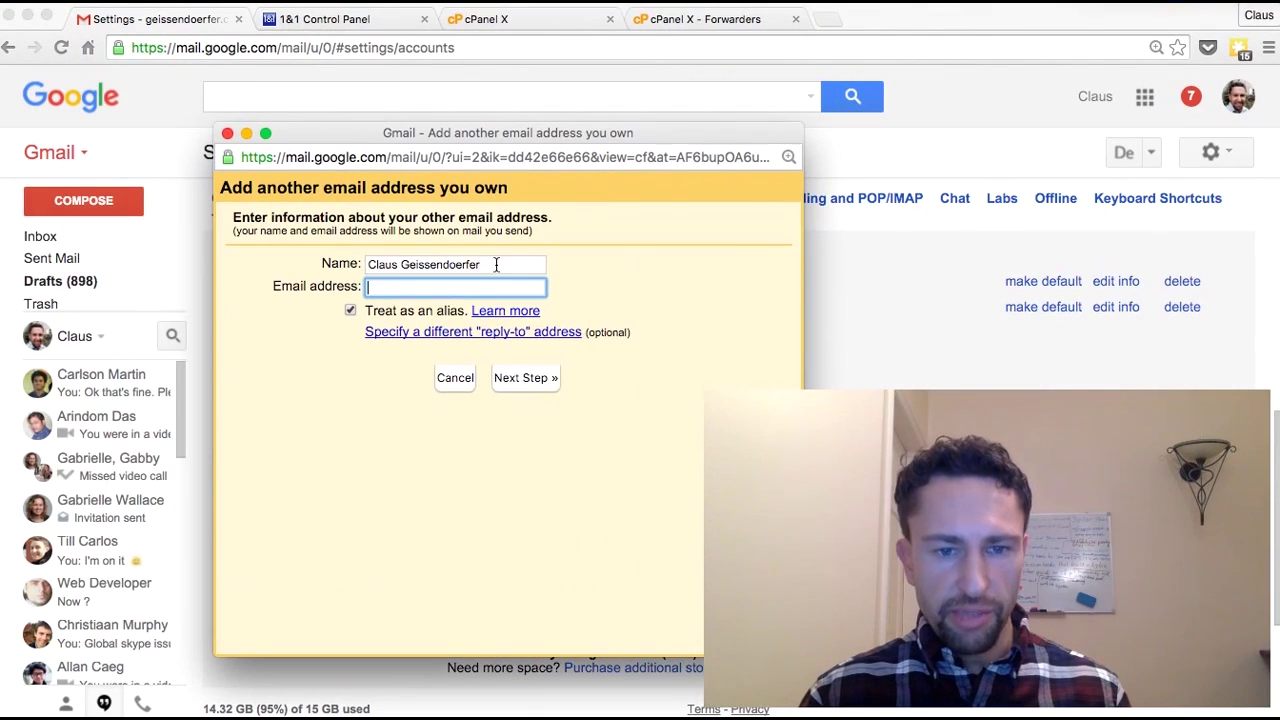
text(c)
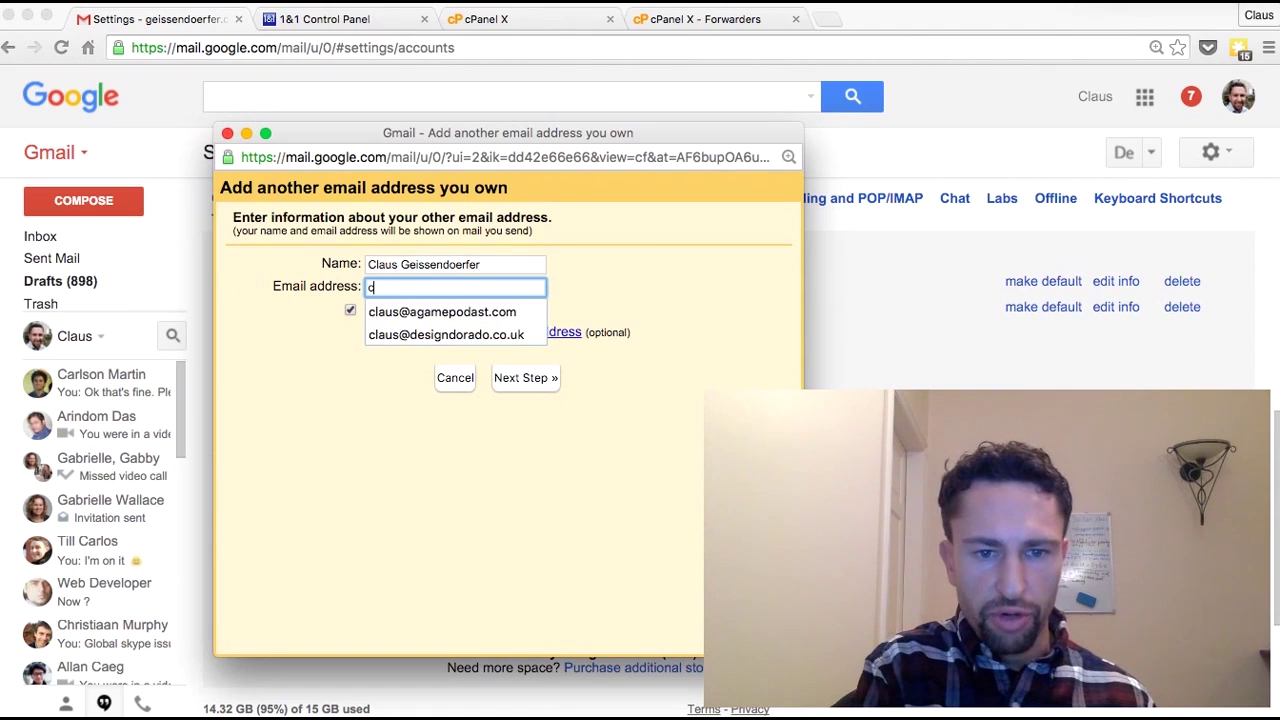
key(Down)
key(Down)
key(Return)
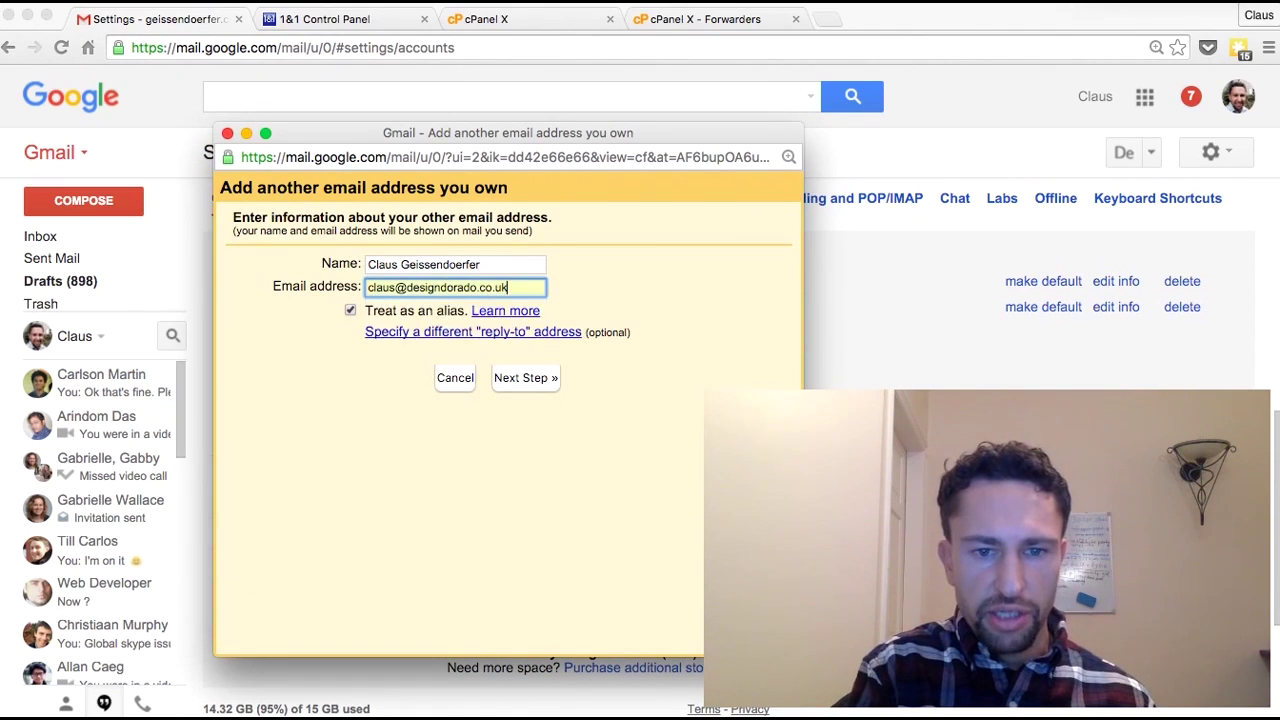
click(528, 376)
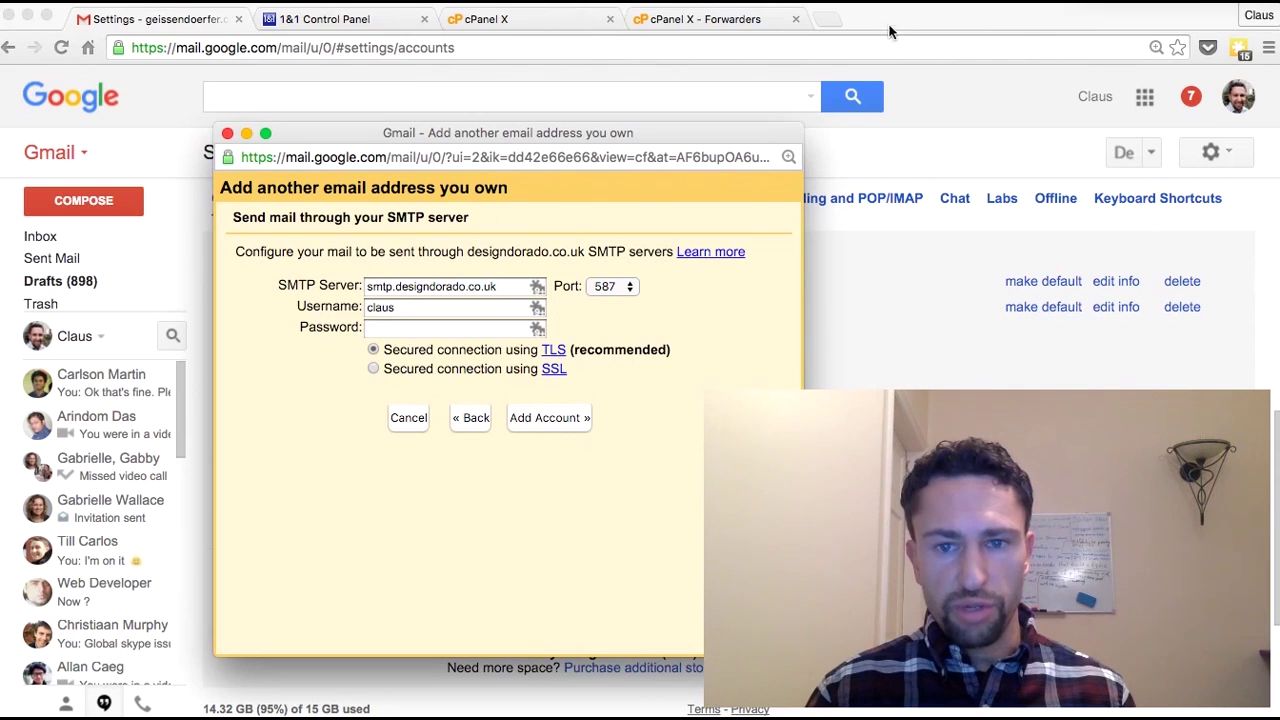
click(829, 22)
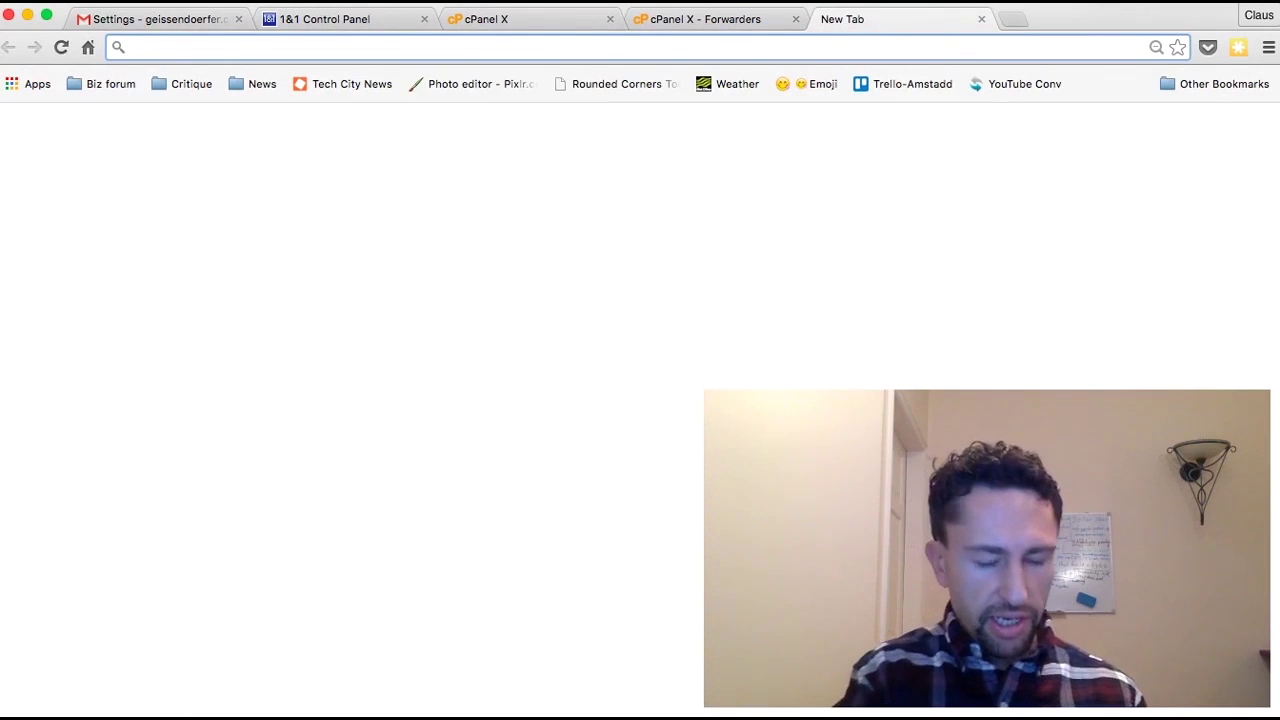
Search Google for 'smtp settings godaddy email', then return to cPanel's Email Accounts list
text(smtp settings)
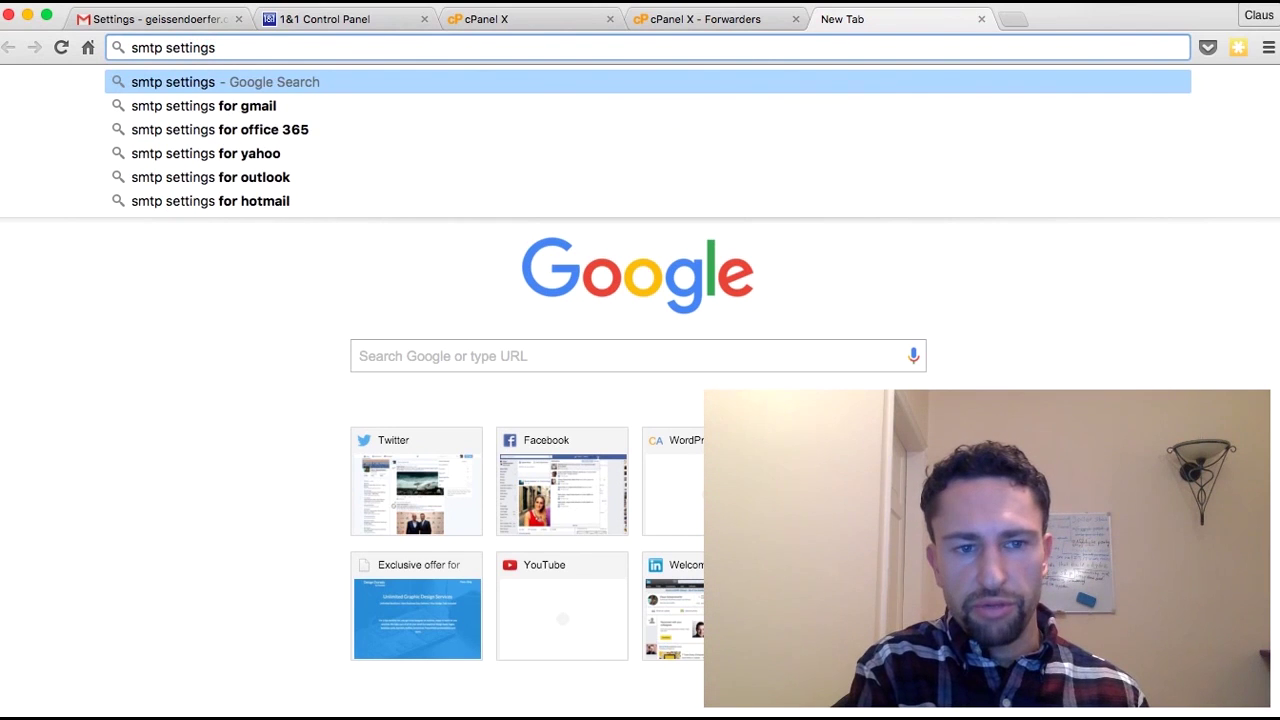
text( go da)
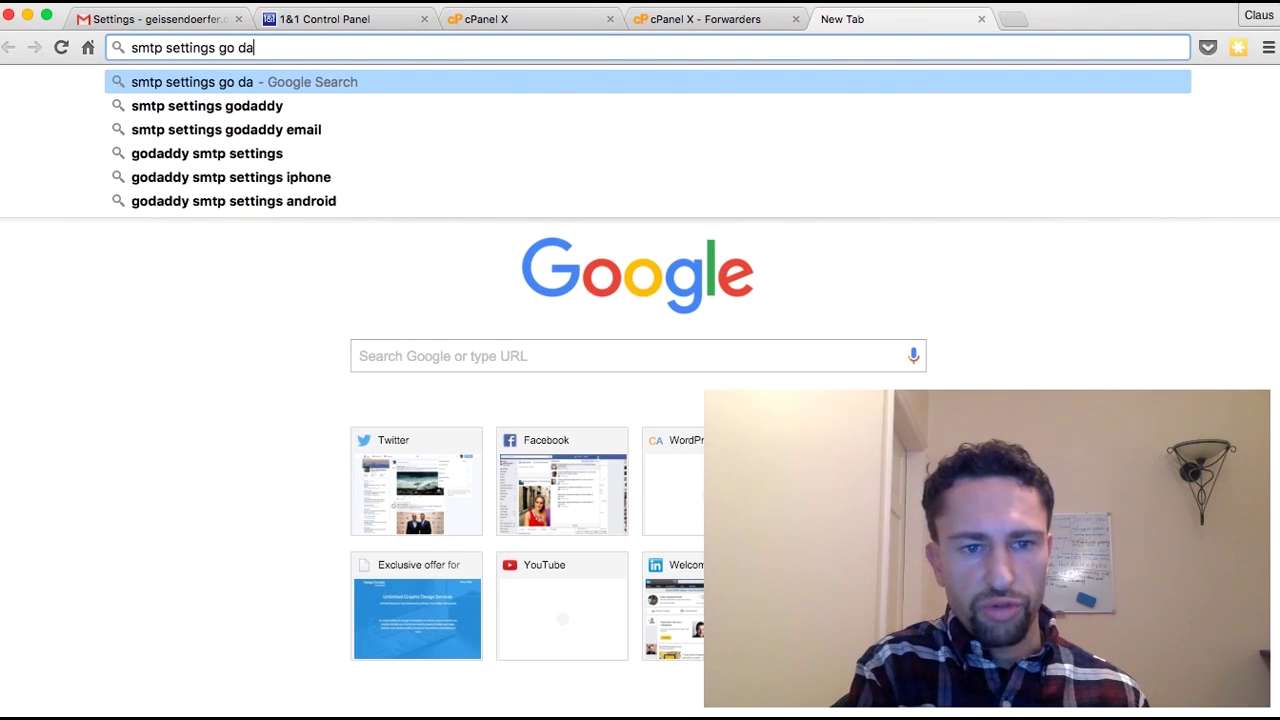
key(Down)
key(Down)
key(Return)
key(super+3)
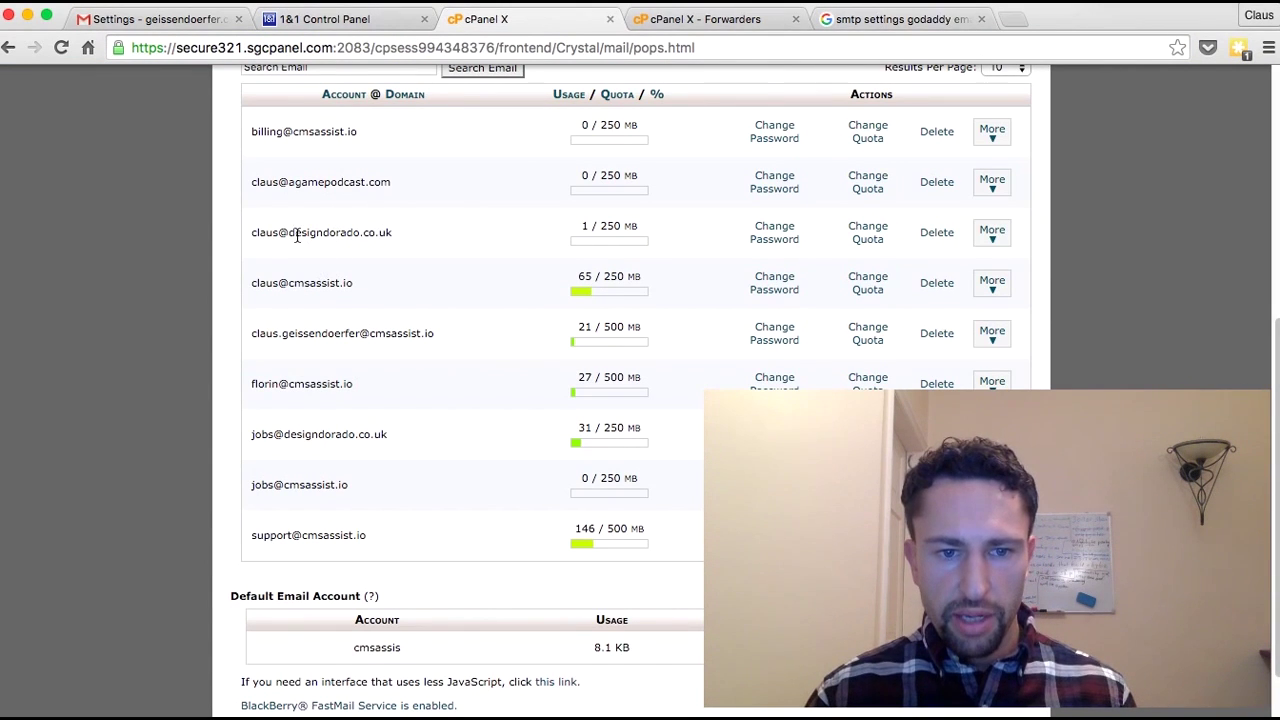
Open the Configure Email Client page for the designdorado.co.uk account and find its manual settings
click(998, 240)
click(1010, 293)
scroll(575, 265, down, 1)
scroll(575, 265, down, 10)
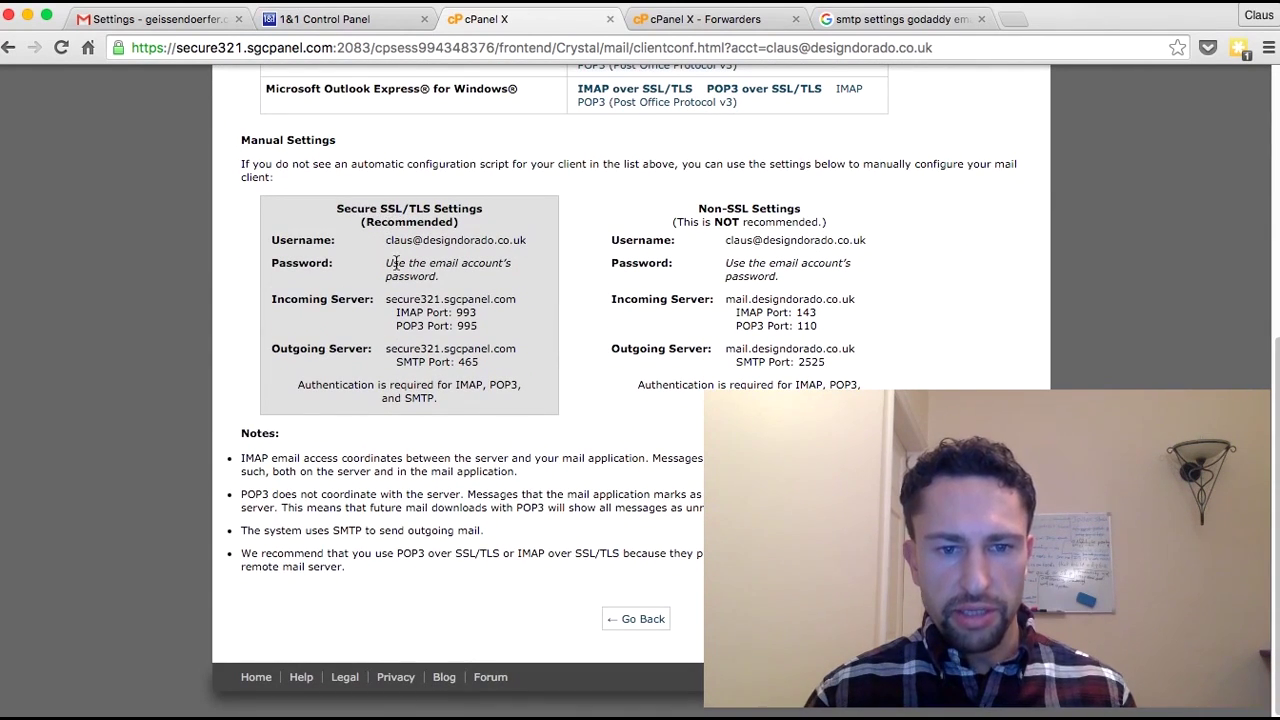
Copy the outgoing server name secure321.sgcpanel.com and bring back Gmail's add-address popup
drag(528, 300, 389, 300)
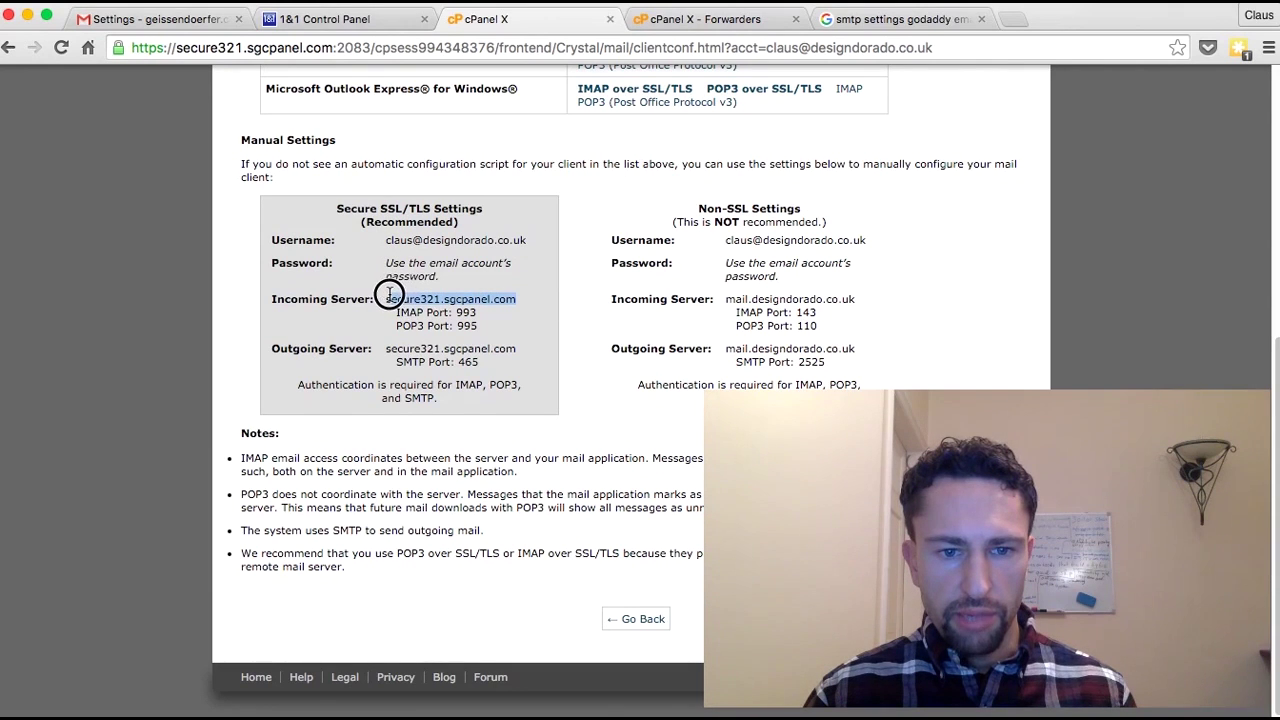
click(390, 352)
drag(387, 350, 519, 347)
key(super+c)
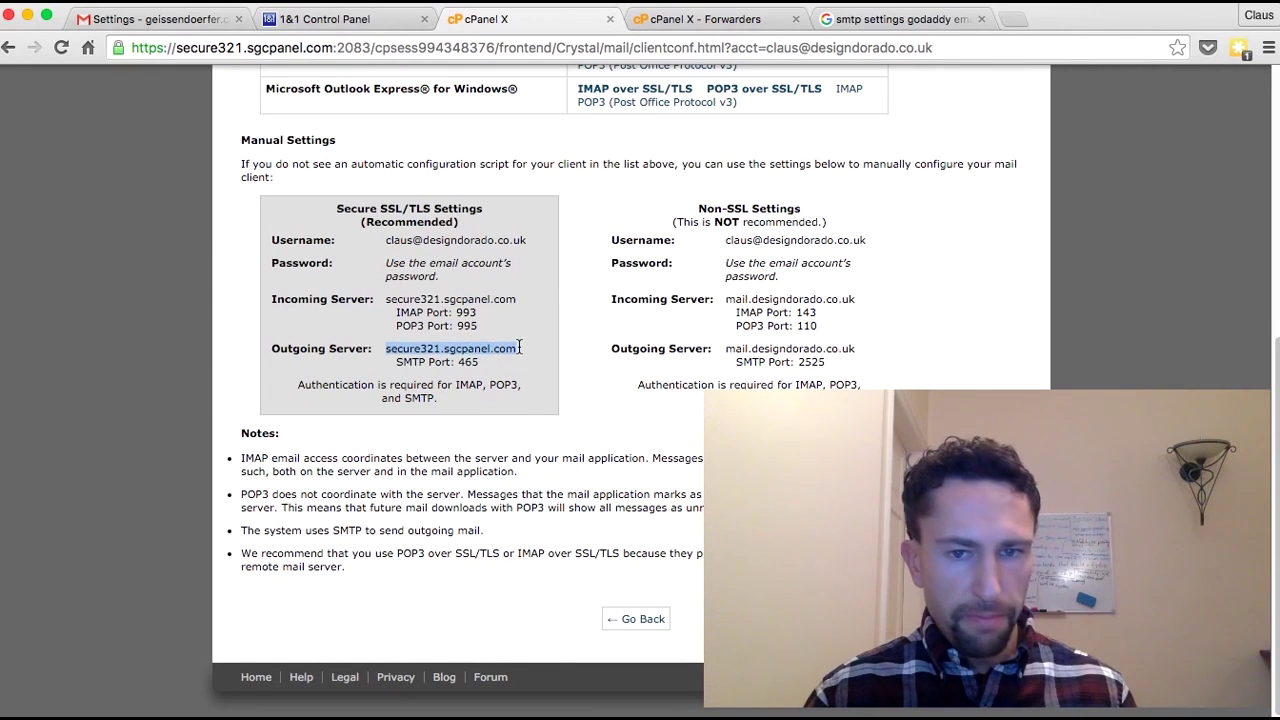
key(super+grave)
click(418, 288)
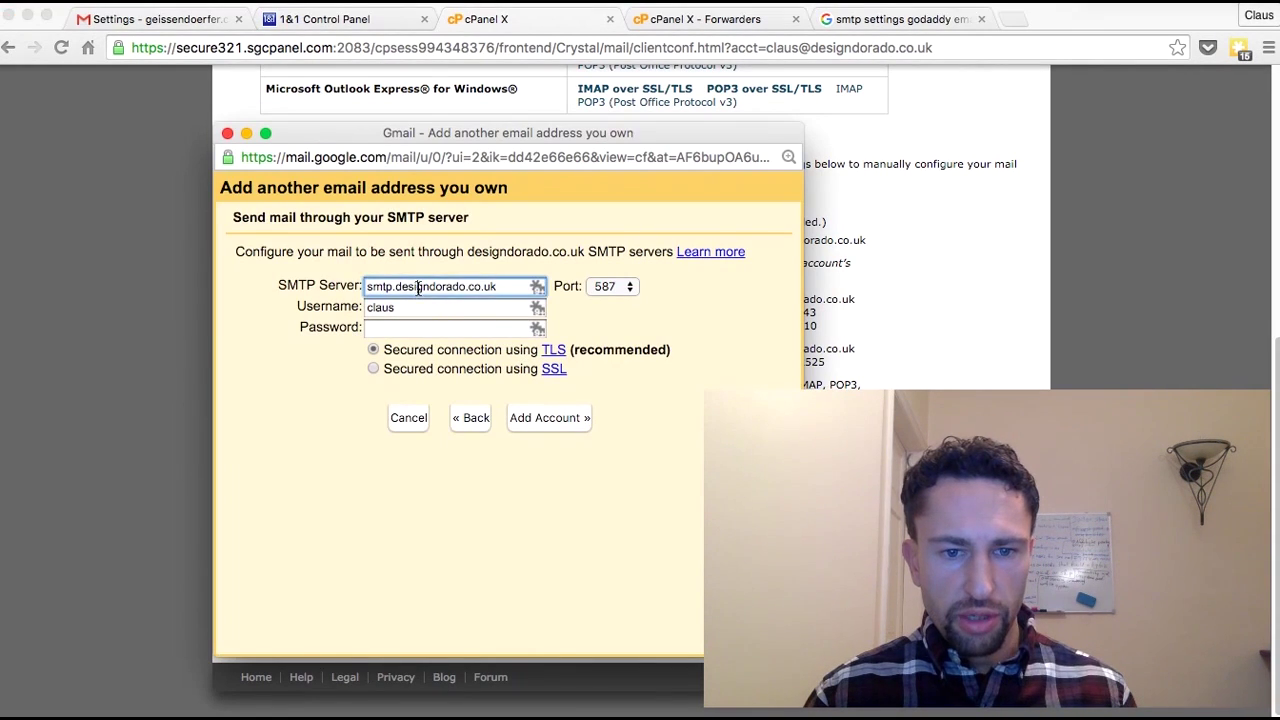
key(super+a)
key(super+v)
key(Tab)
click(433, 308)
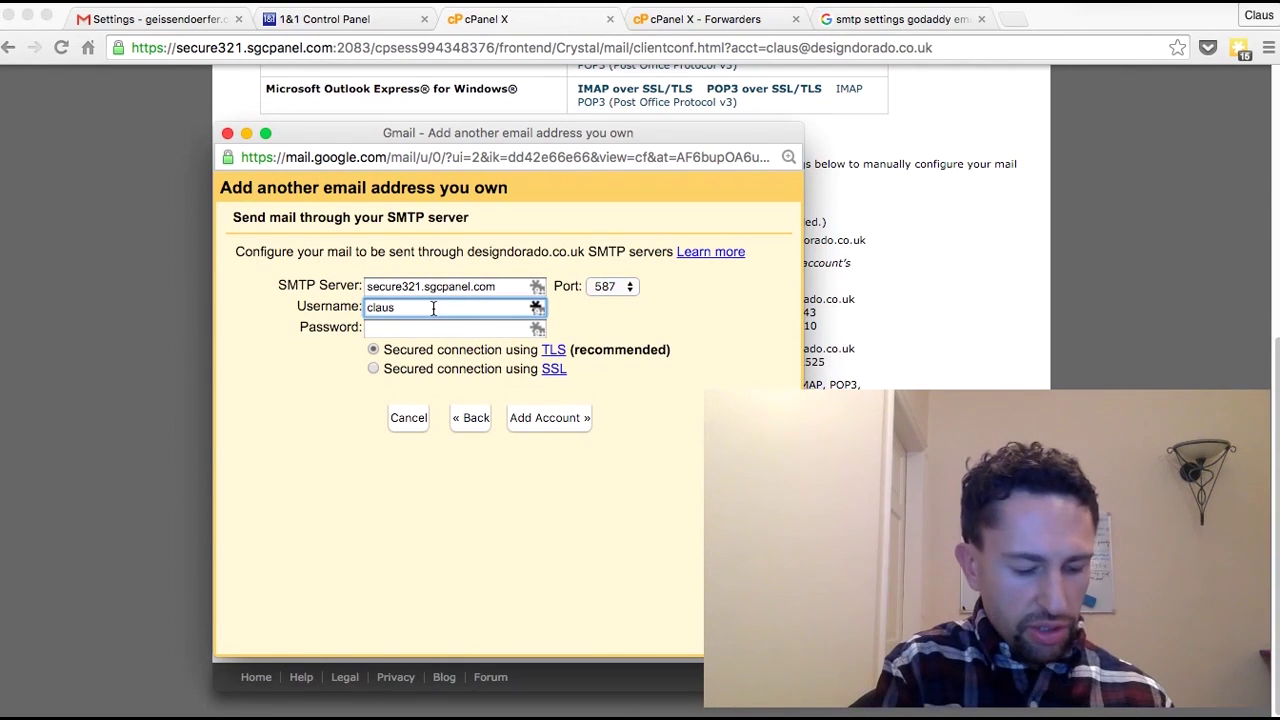
text(@designdorado.co)
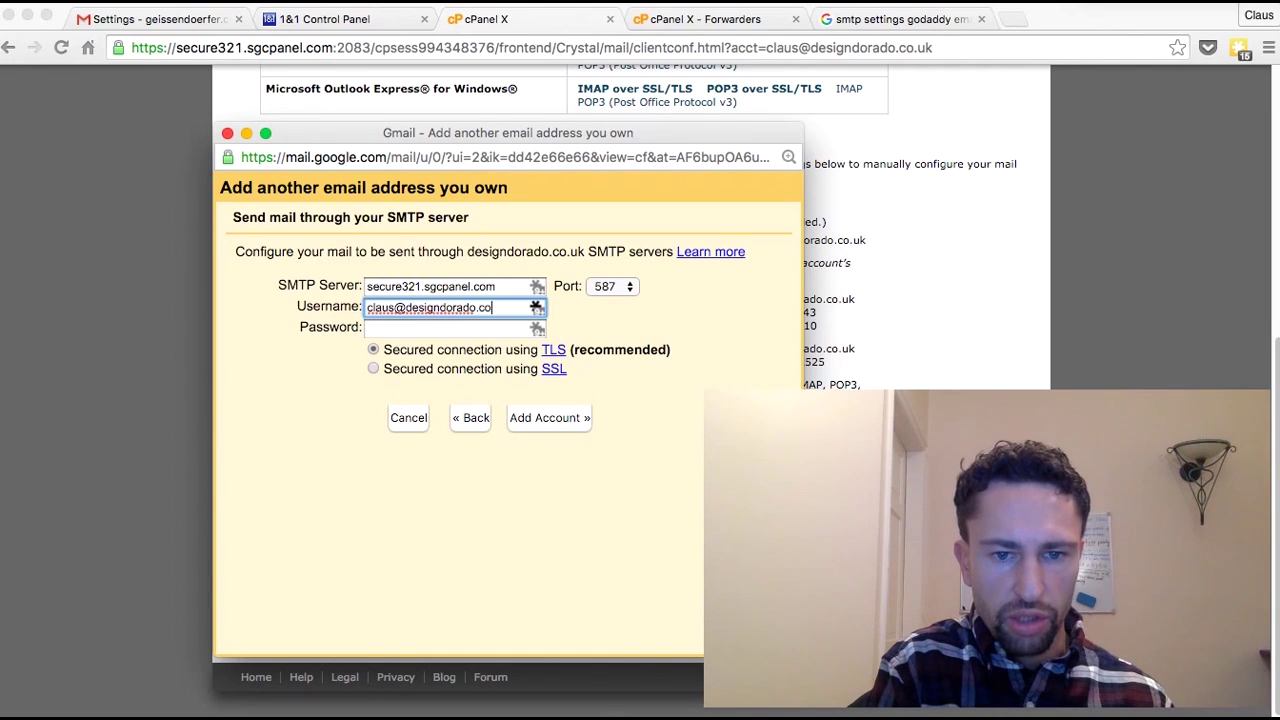
text(.uk)
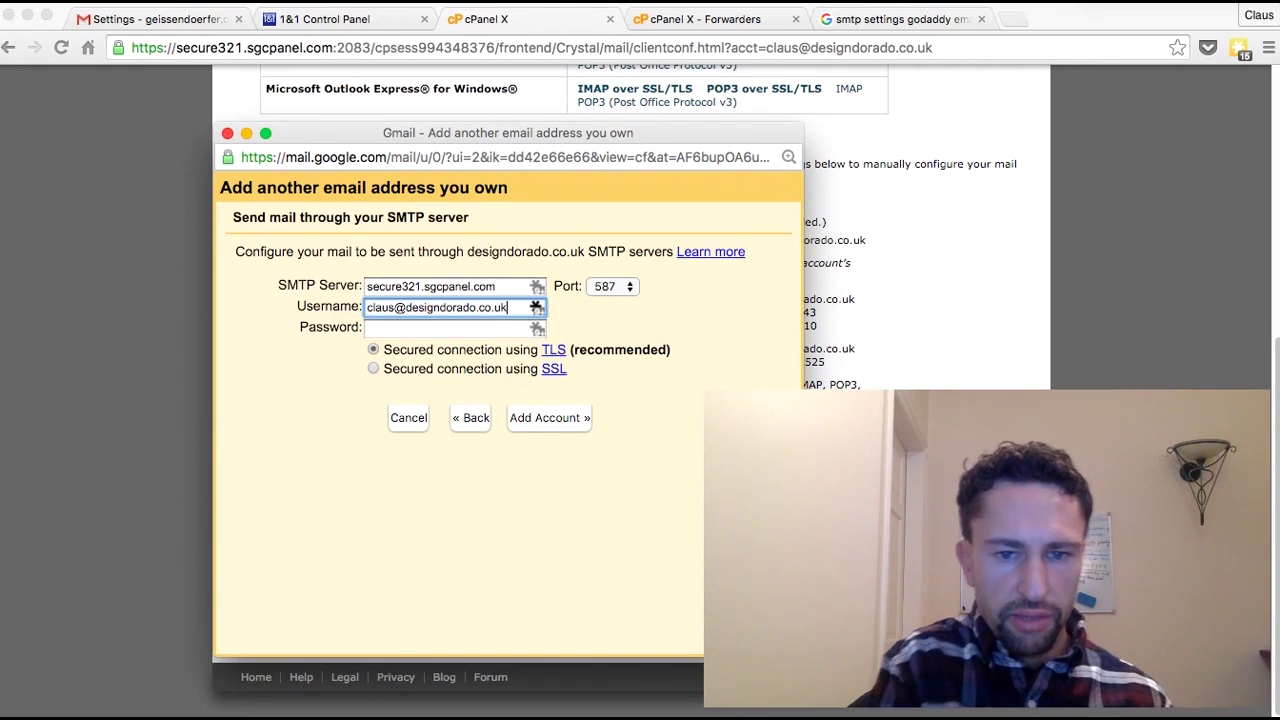
key(Tab)
text(********)
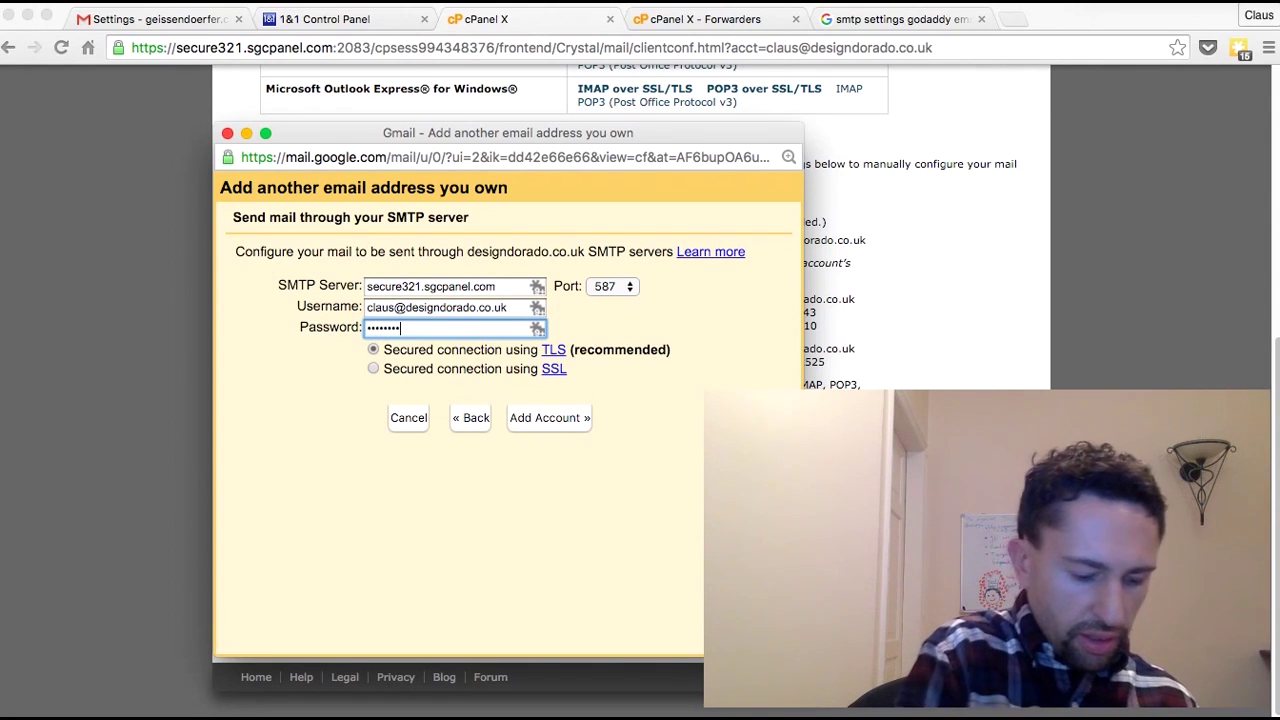
text(*)
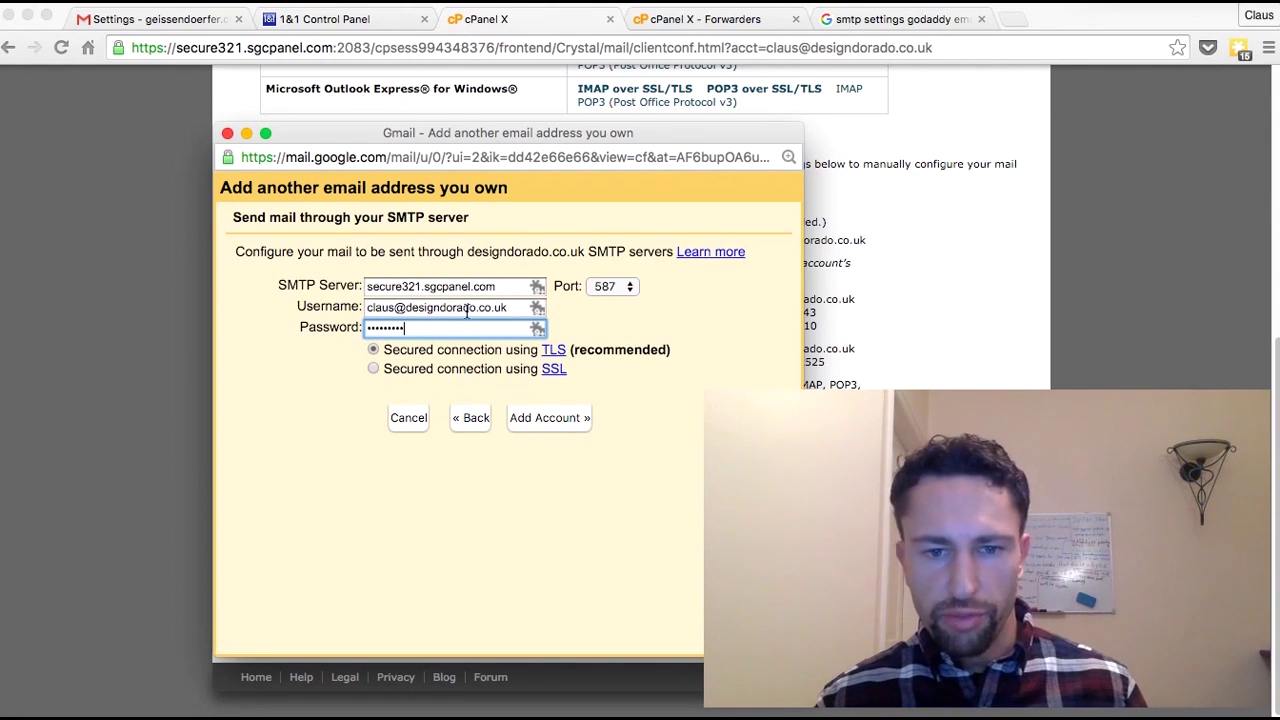
Set the SMTP port to 465, checking it against cPanel's manual settings
click(605, 286)
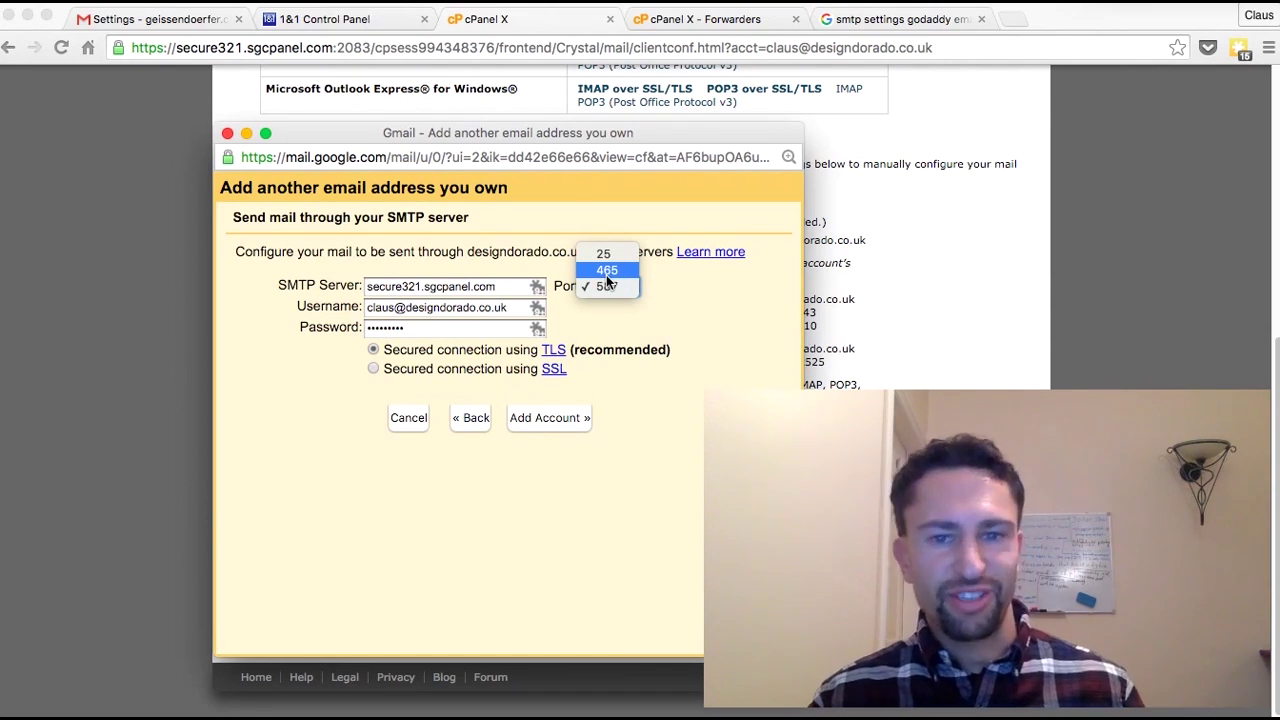
click(607, 271)
key(super+grave)
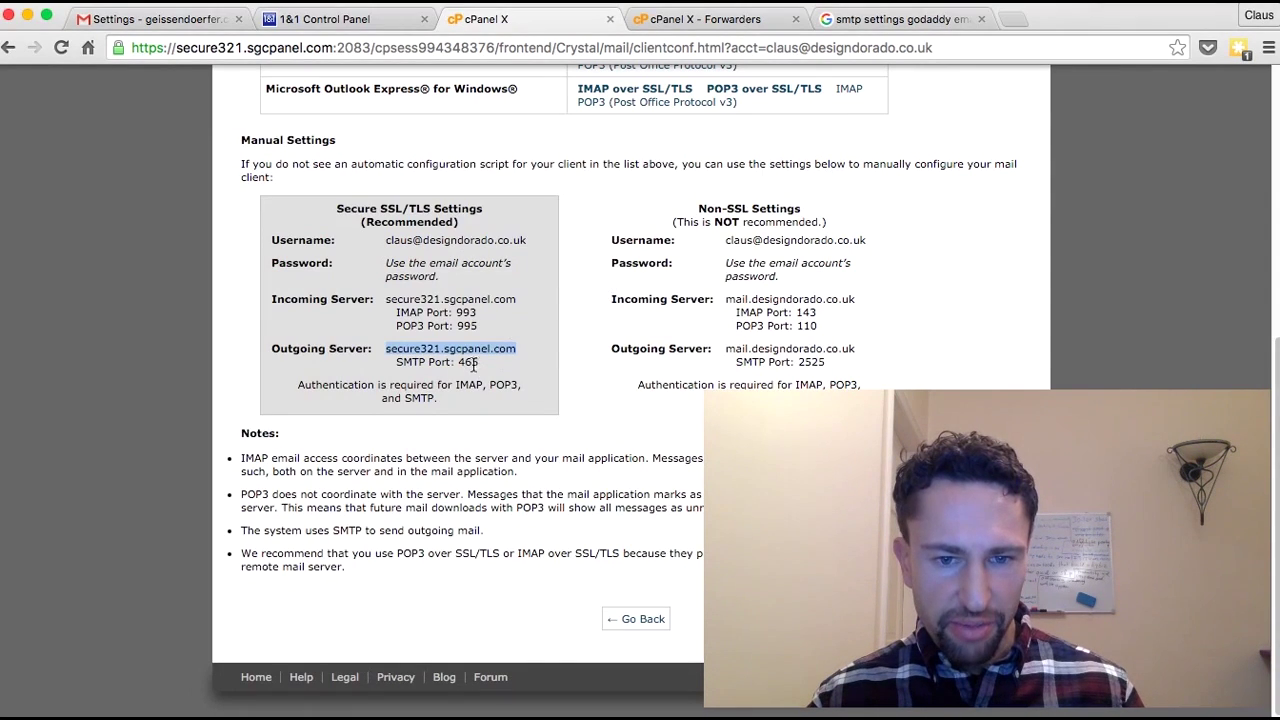
key(super+grave)
Submit the SMTP settings, then reload the Gmail inbox to find the confirmation email
click(552, 418)
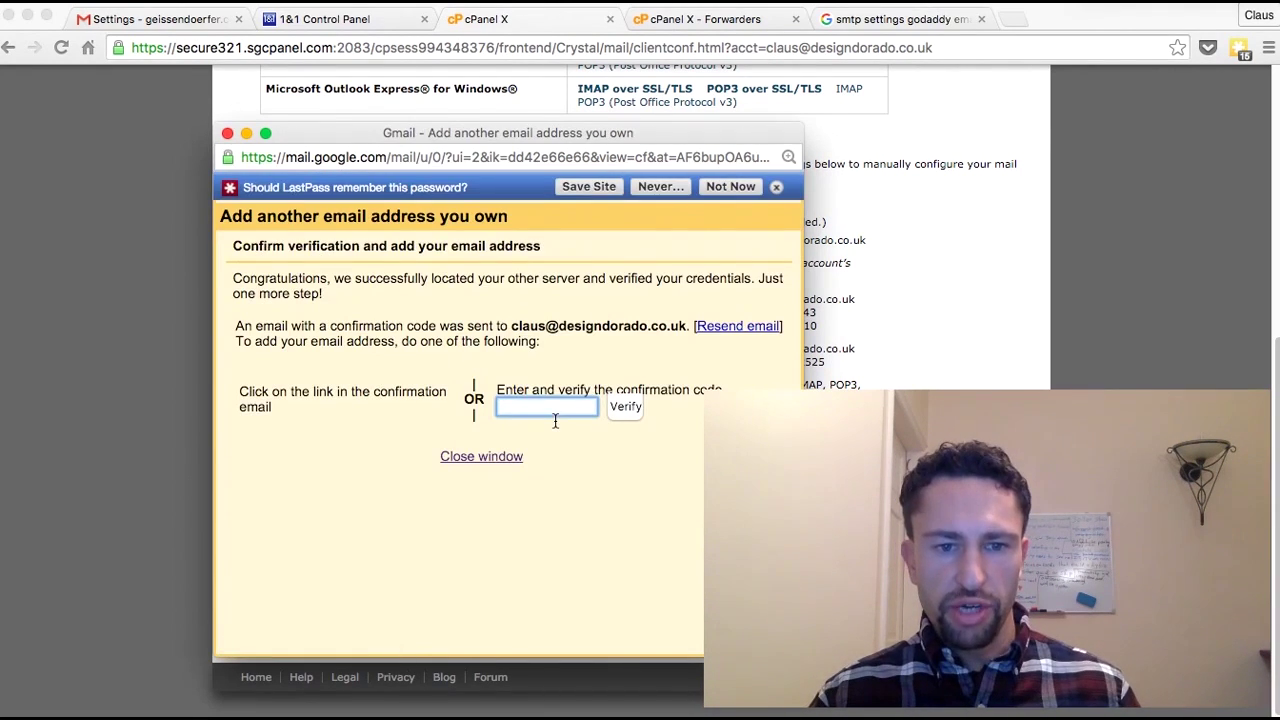
click(198, 22)
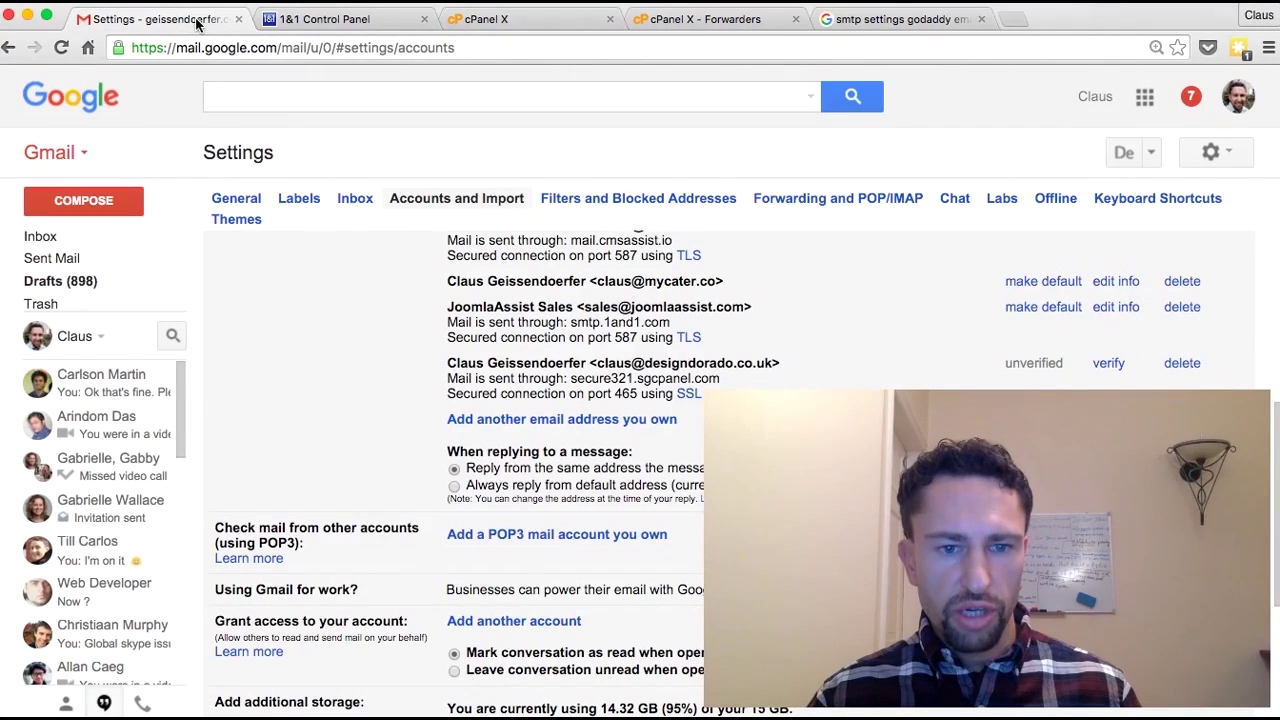
click(40, 237)
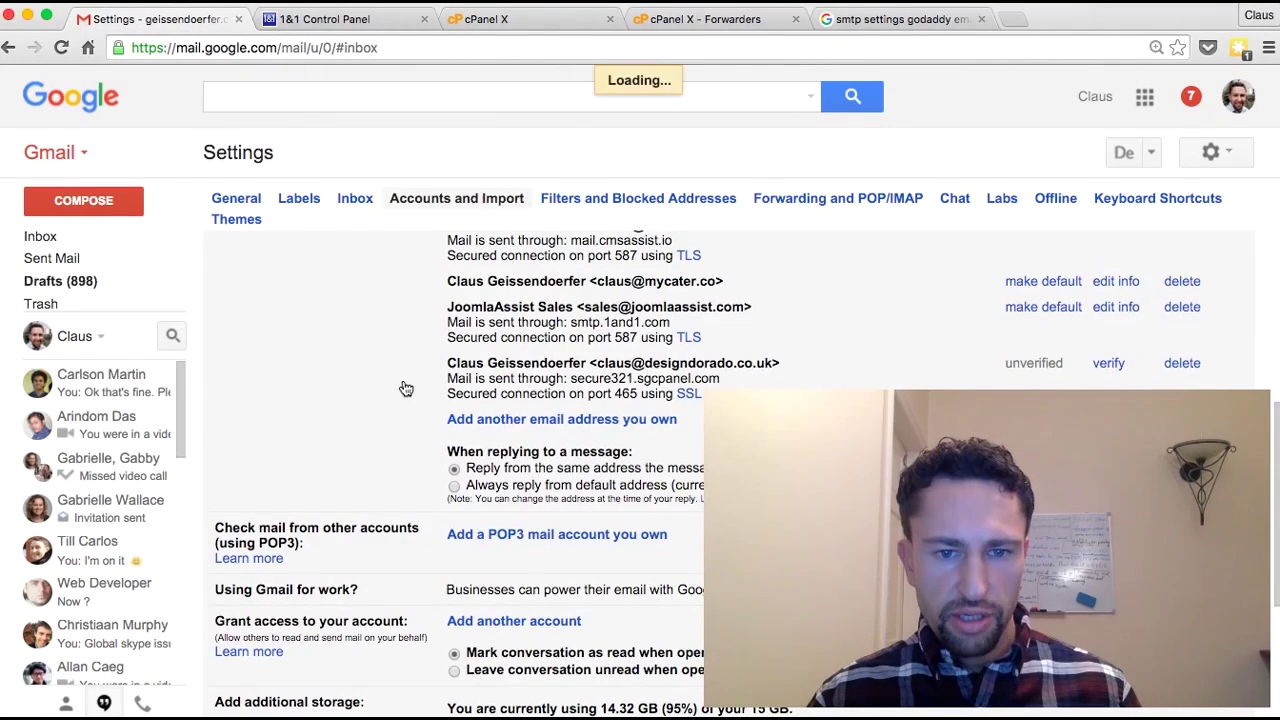
scroll(410, 382, down, 5)
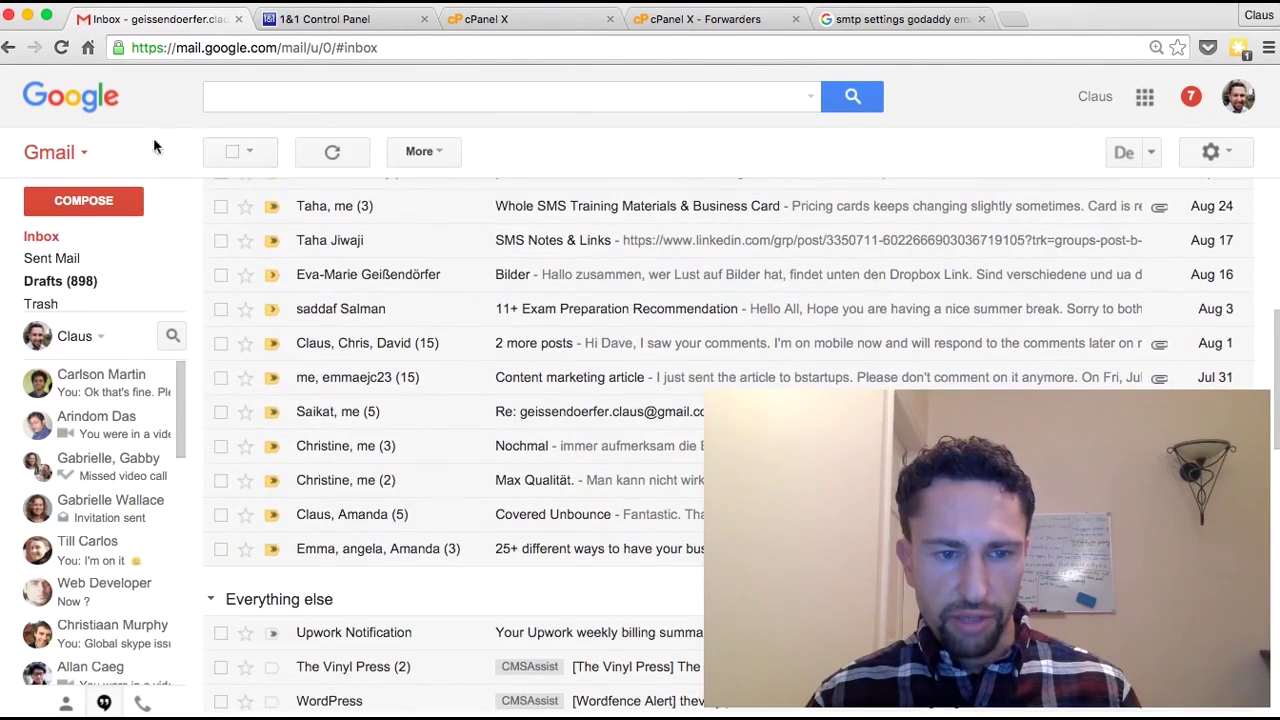
click(88, 240)
scroll(345, 435, down, 6)
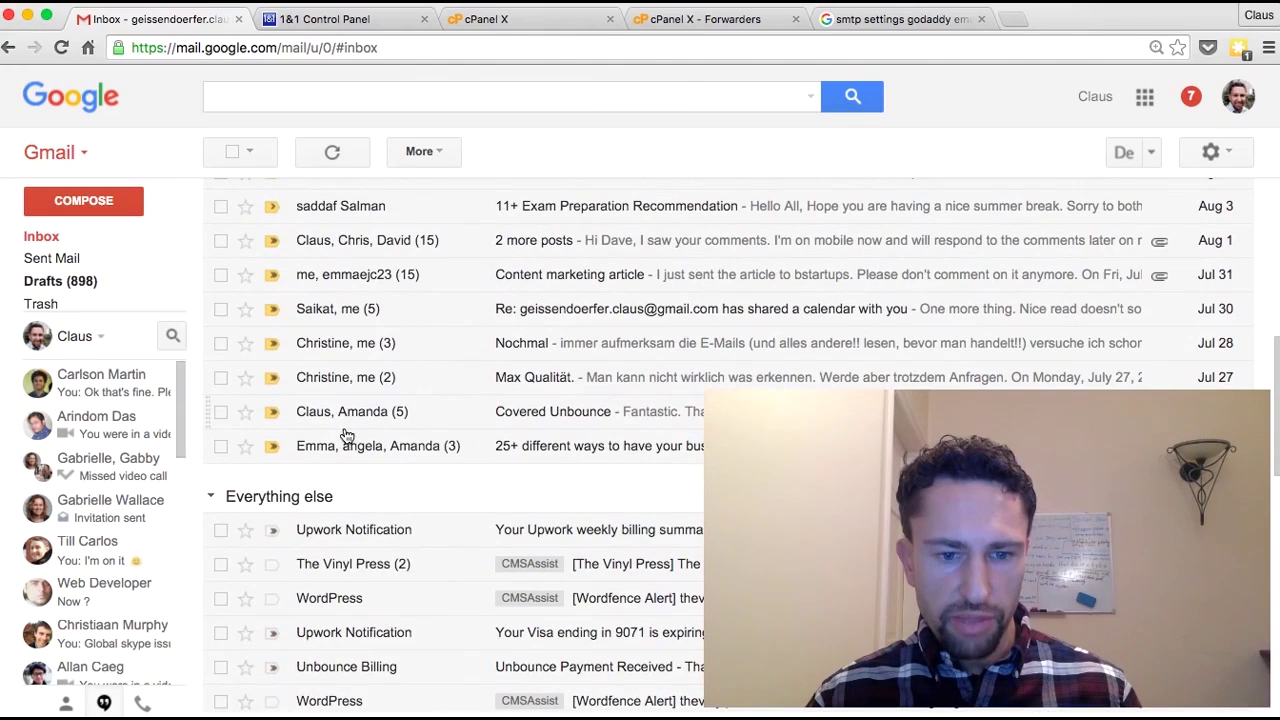
scroll(345, 435, down, 4)
Copy the code from the Gmail Confirmation email into the verification window and verify
click(578, 360)
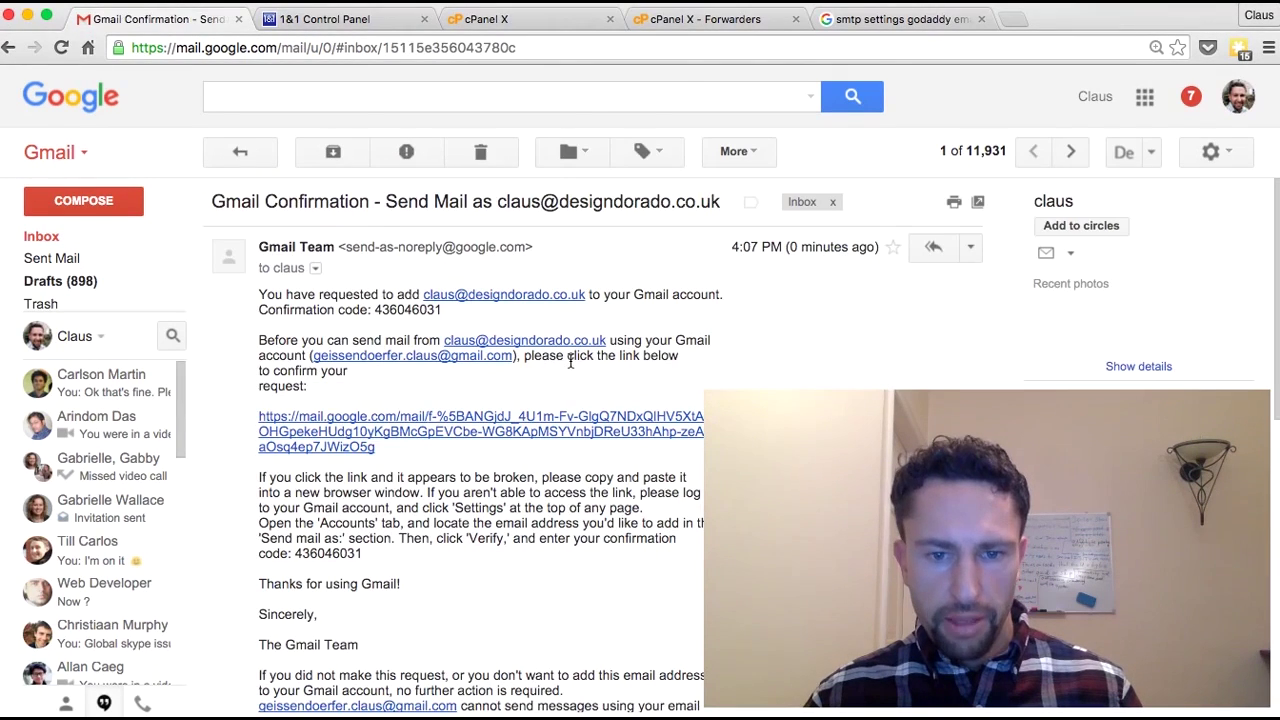
double_click(412, 309)
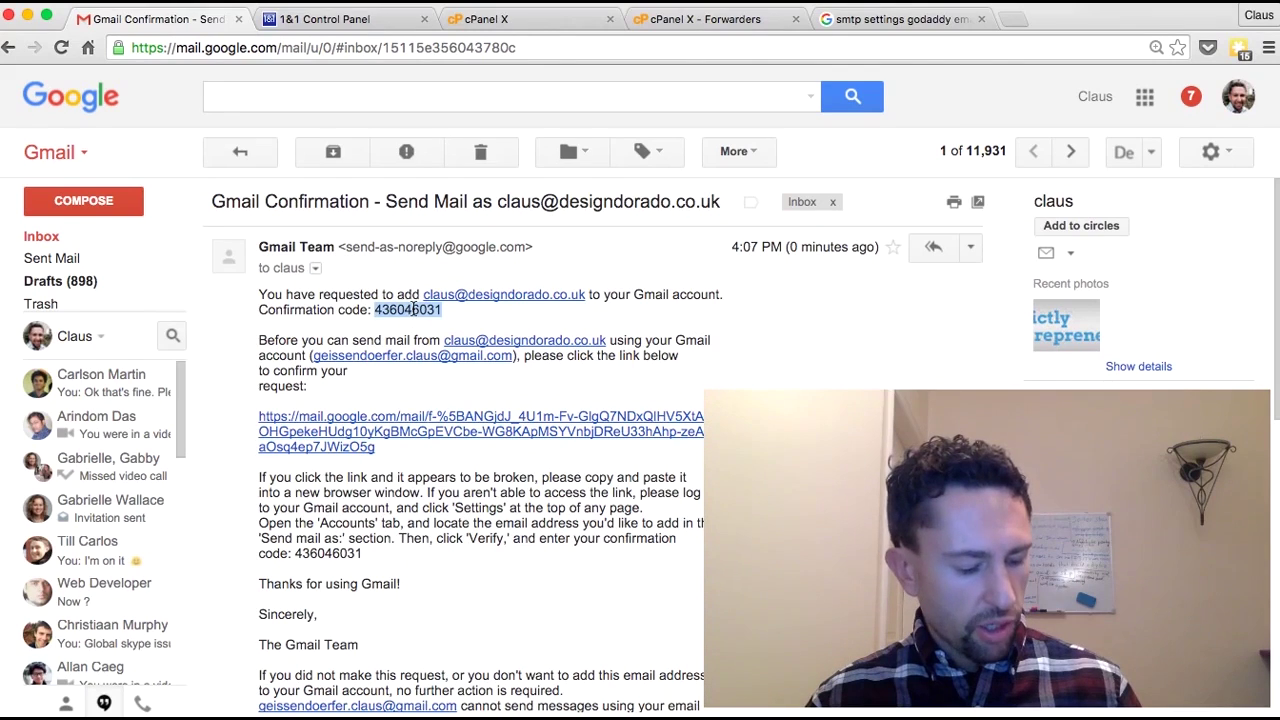
key(super+c)
key(super+grave)
key(super+v)
click(622, 407)
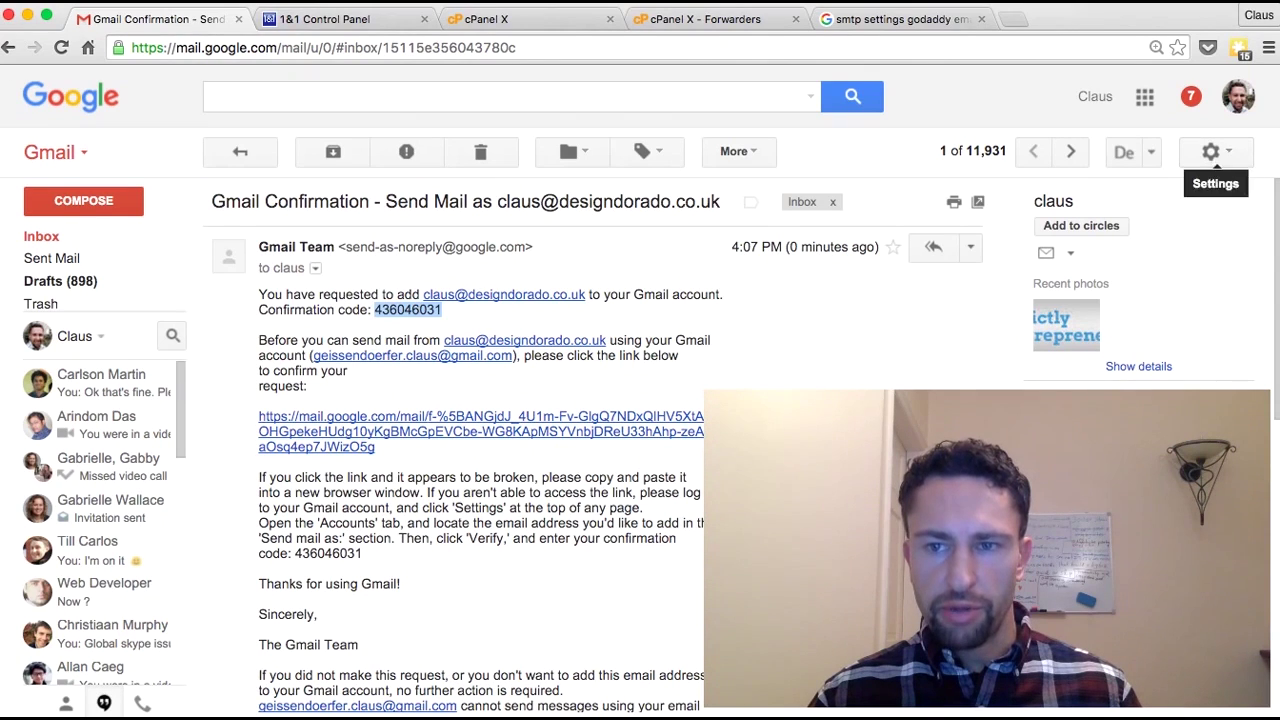
Make the designdorado.co.uk address Gmail's default sending address under Accounts and Import
click(1212, 151)
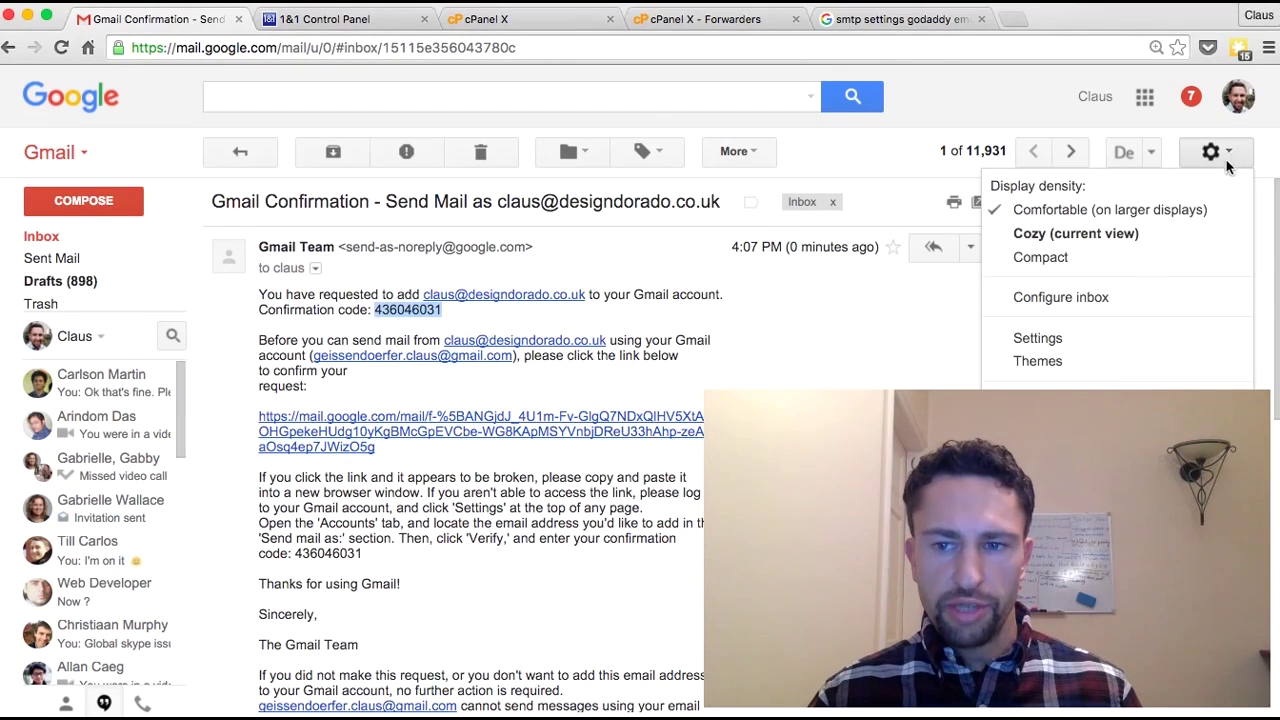
click(1108, 340)
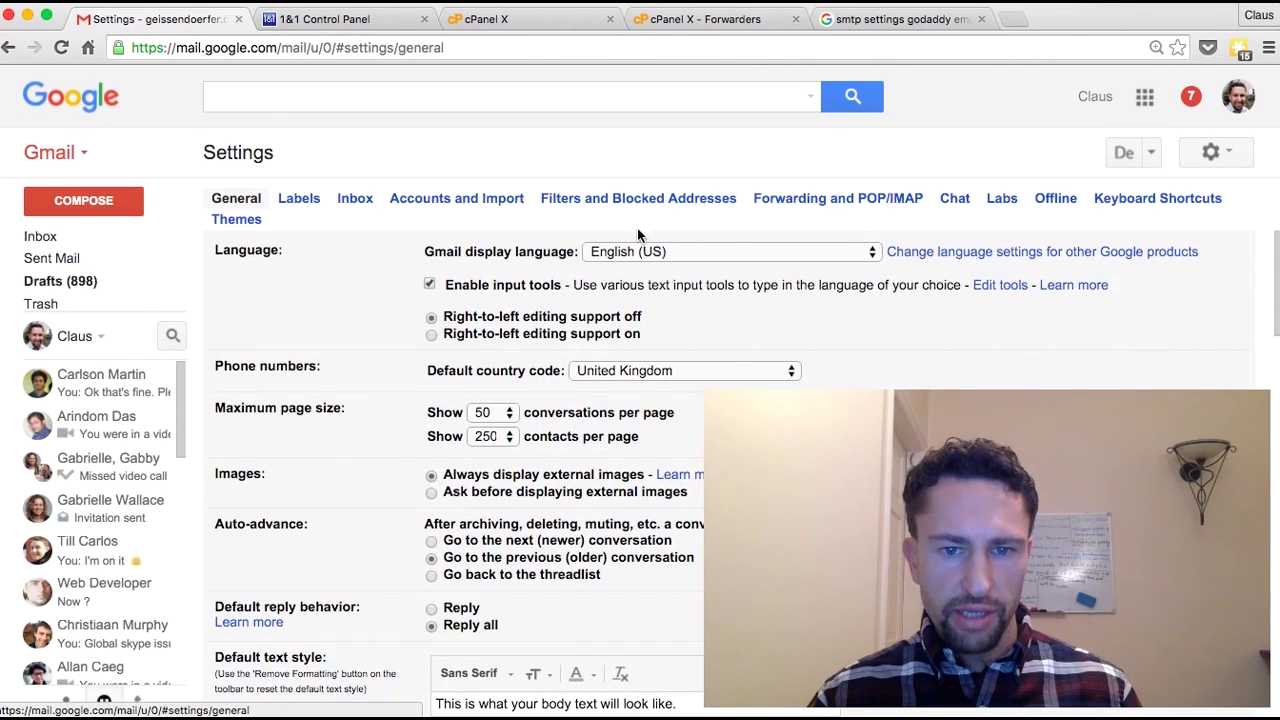
click(468, 199)
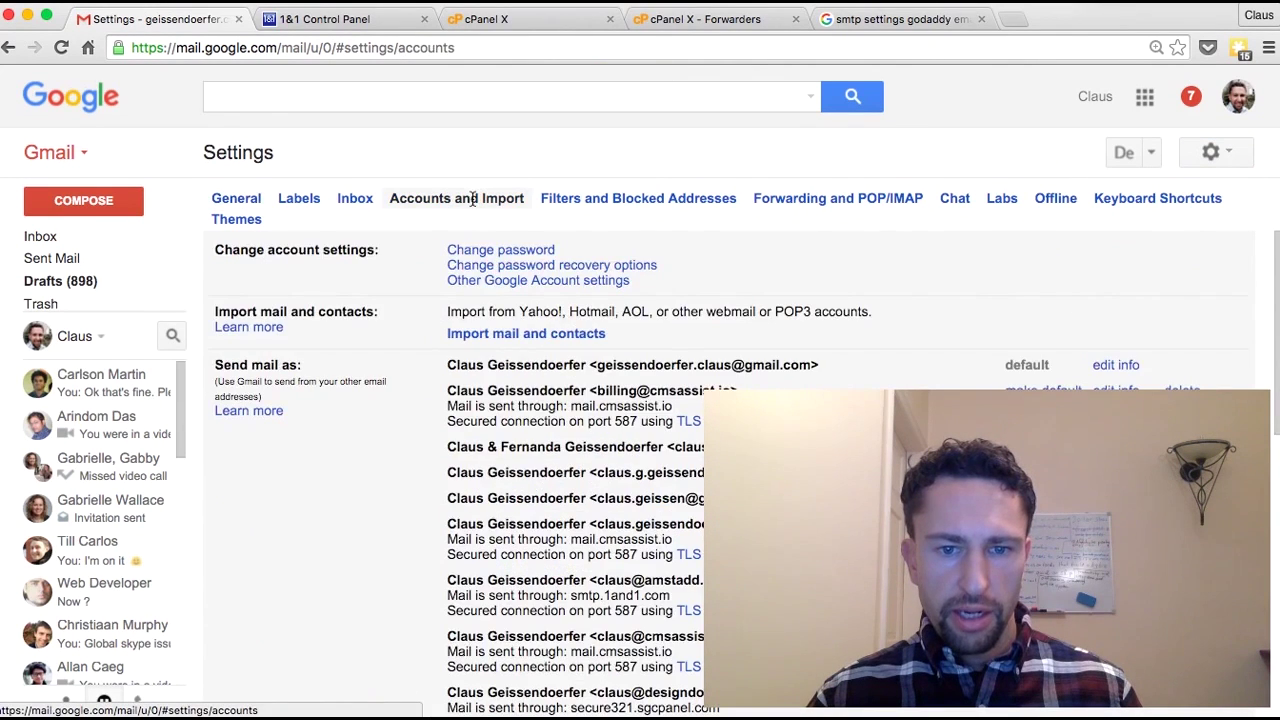
scroll(484, 470, down, 5)
scroll(484, 470, down, 2)
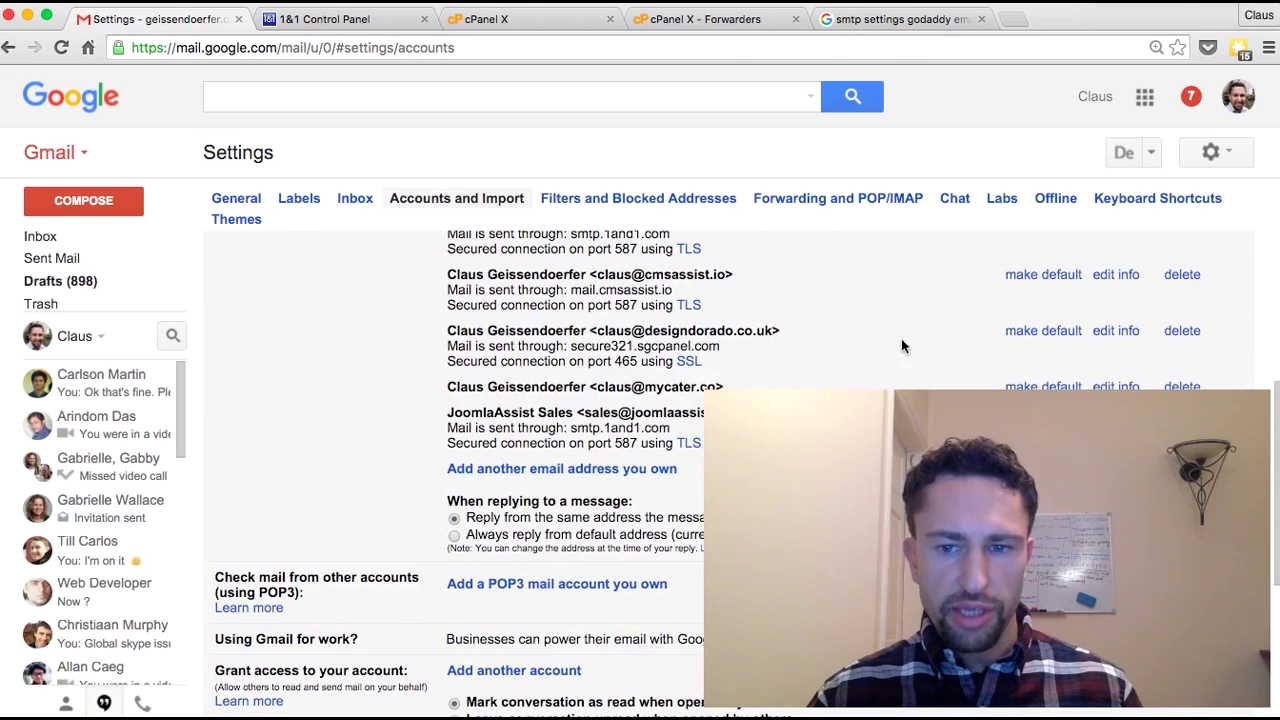
click(1020, 331)
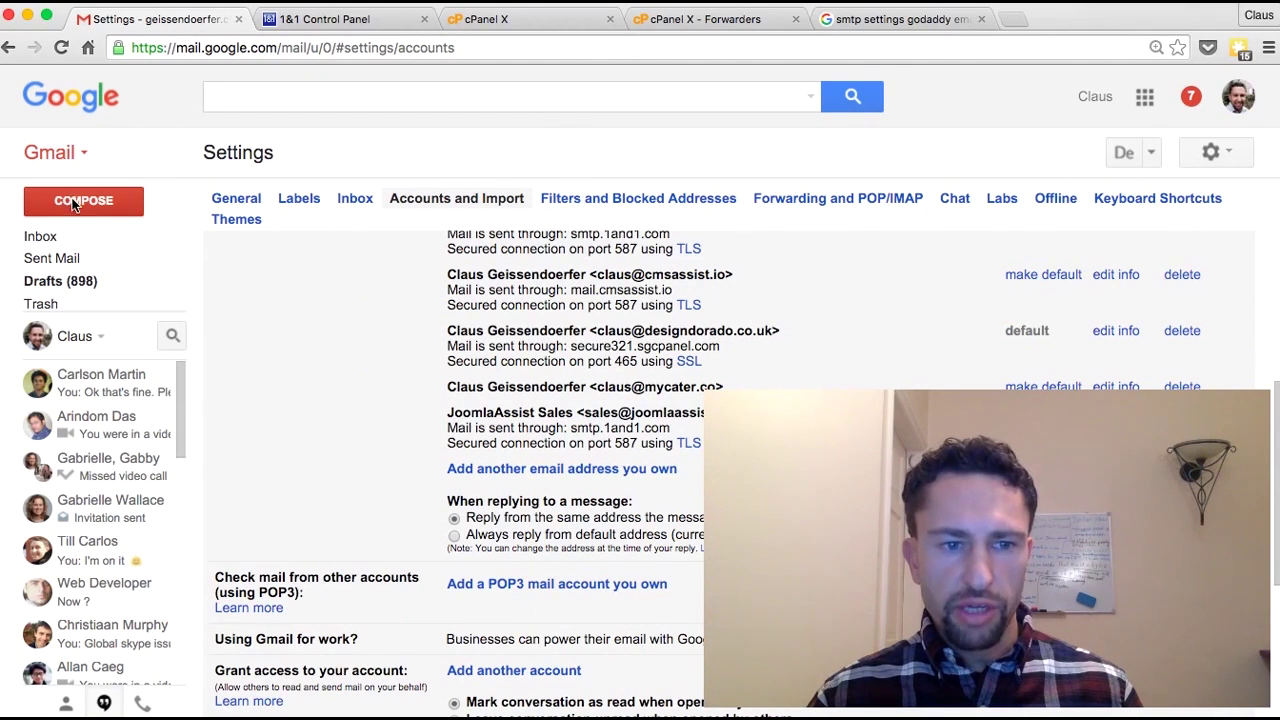
Start a new test message to check the default sender
scroll(320, 540, down, 3)
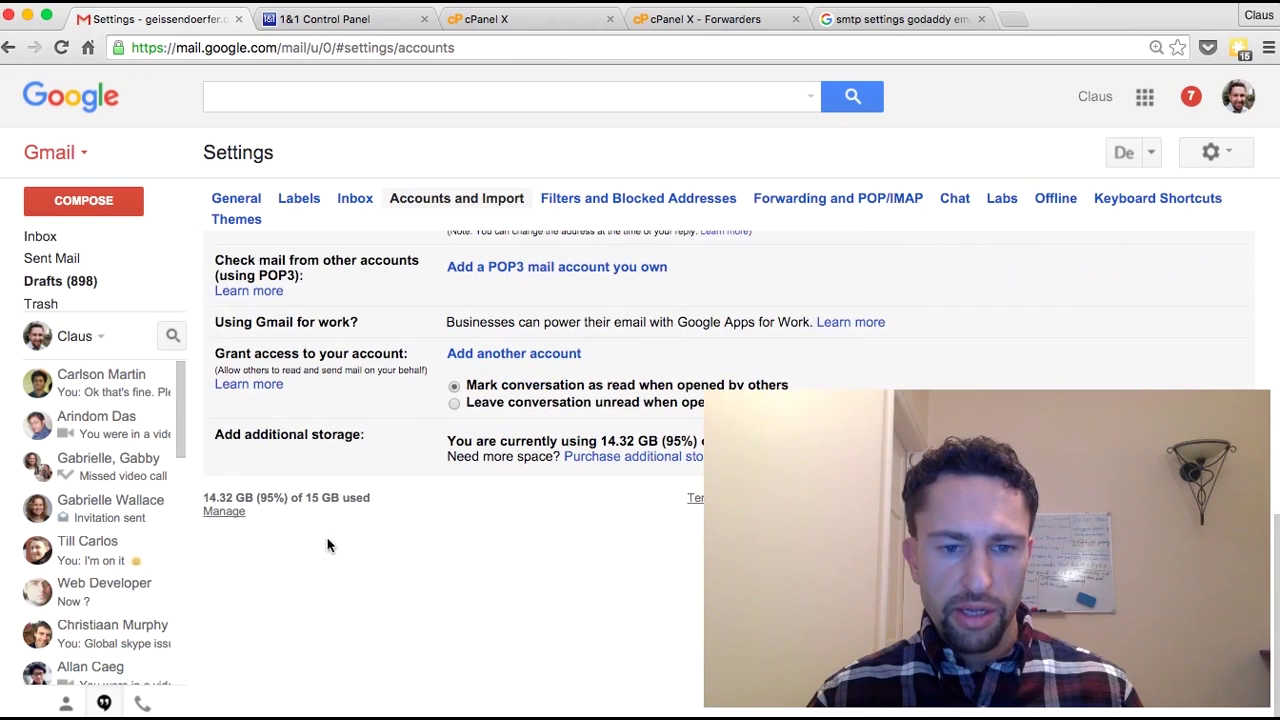
scroll(293, 537, up, 5)
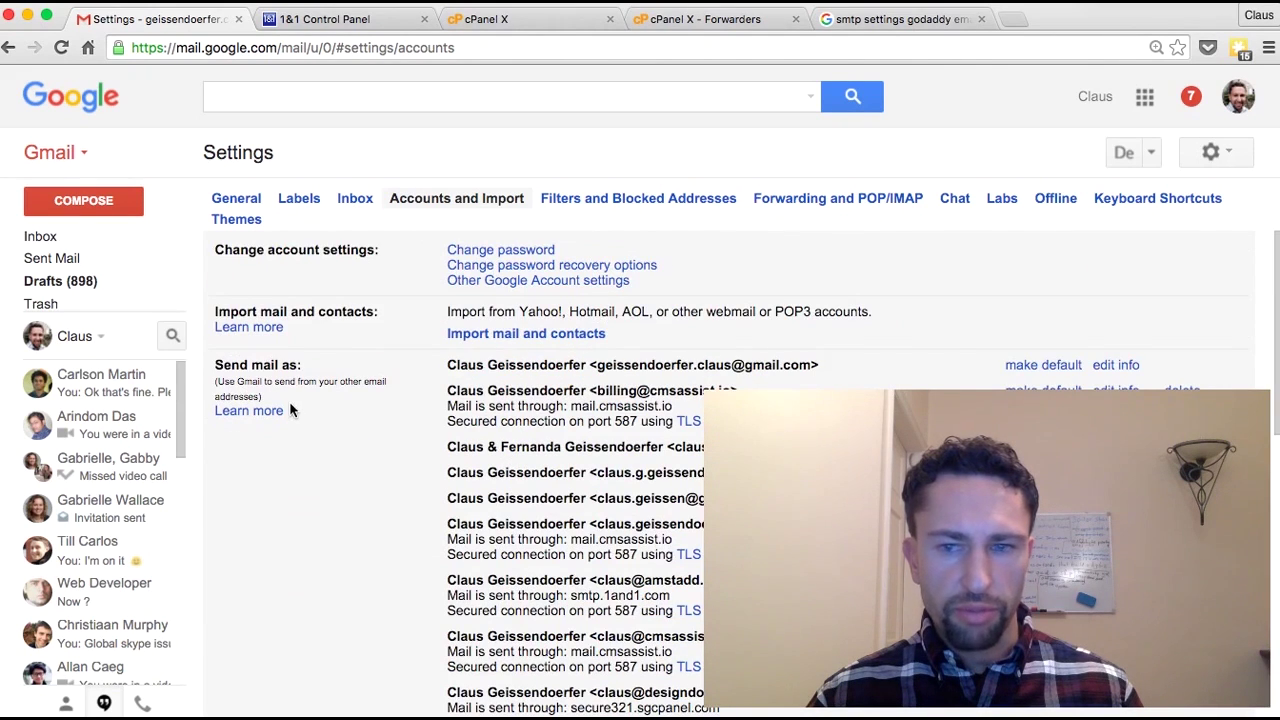
click(87, 204)
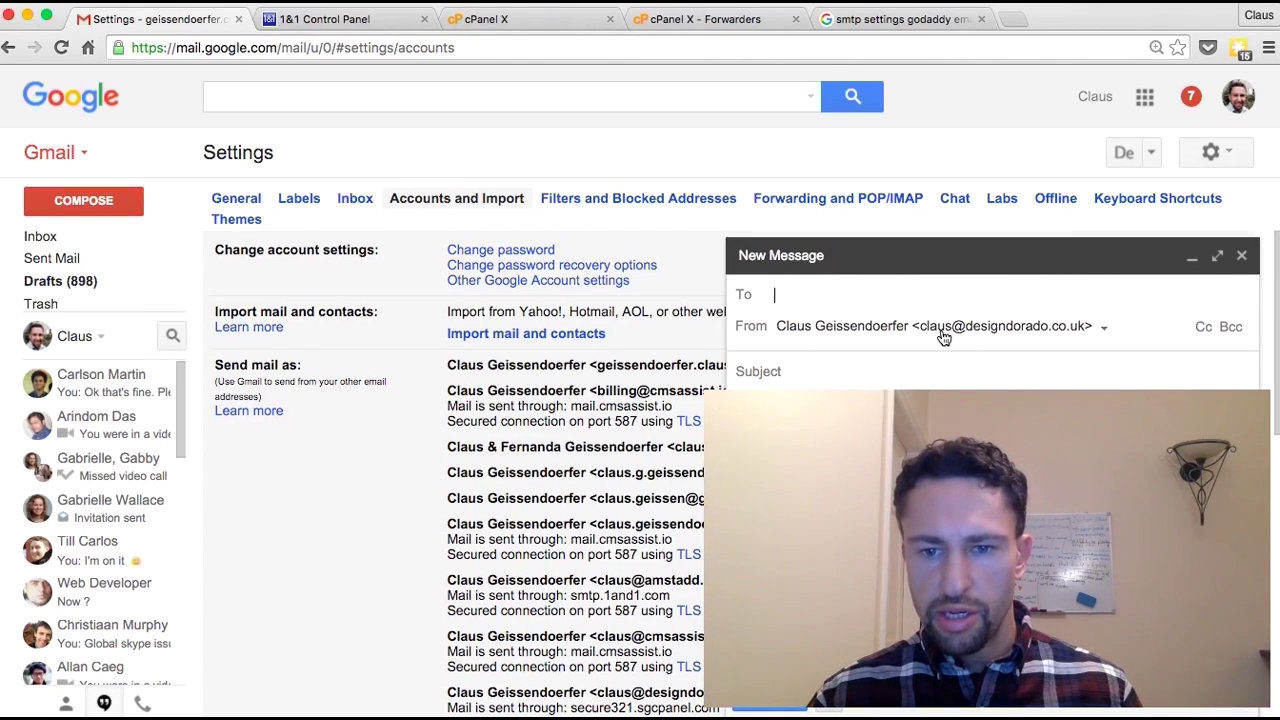
Confirm the From list shows the business-domain sender without changing it, then close the test draft
click(1033, 330)
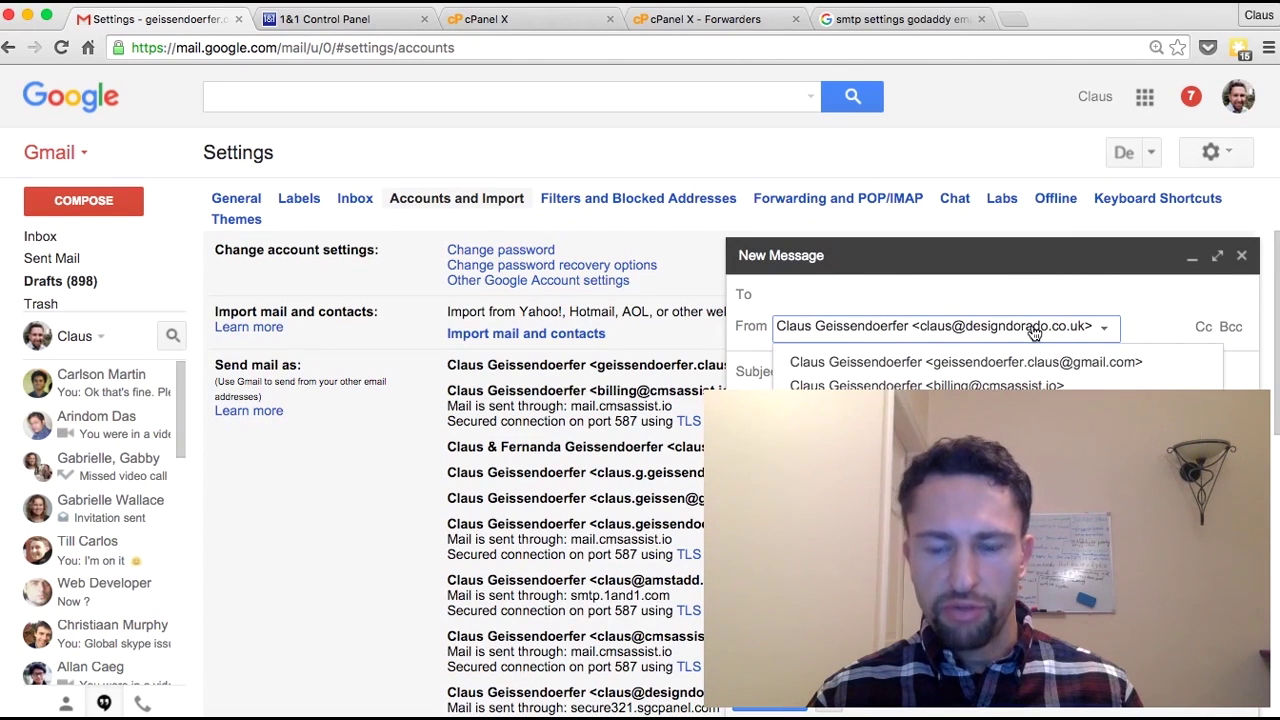
click(1033, 330)
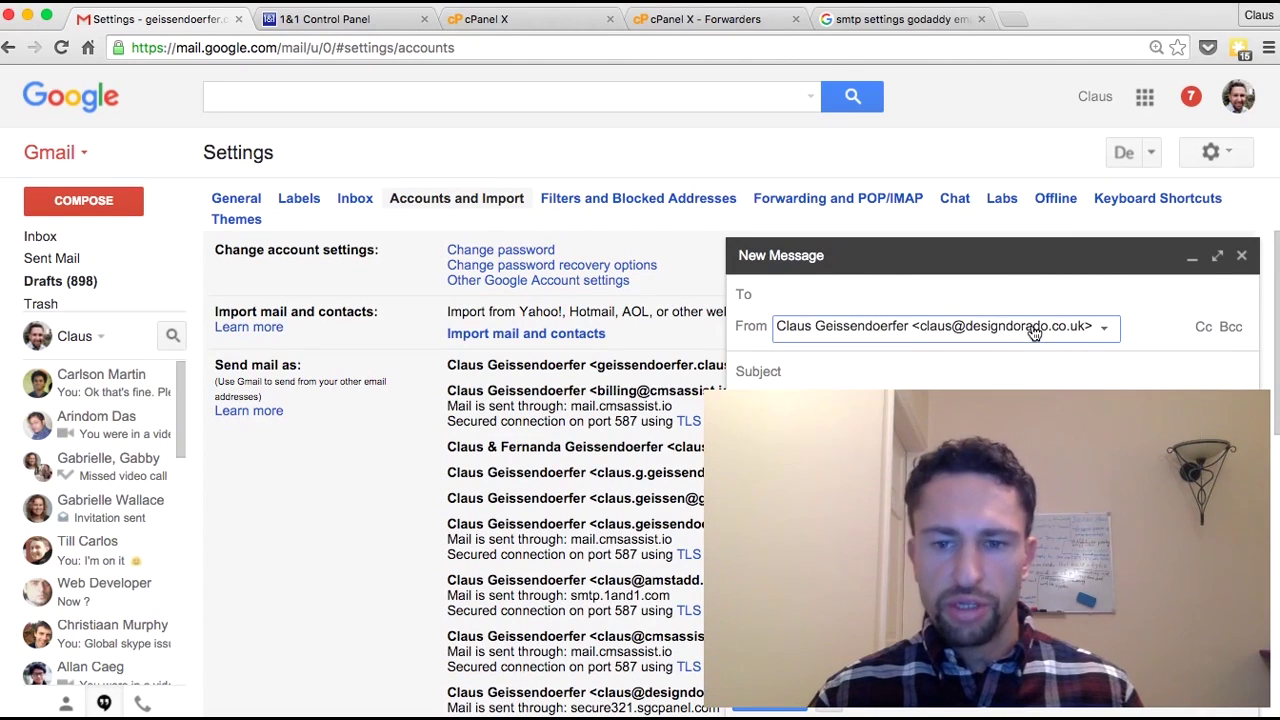
click(1241, 256)
drag(1275, 290, 1264, 508)
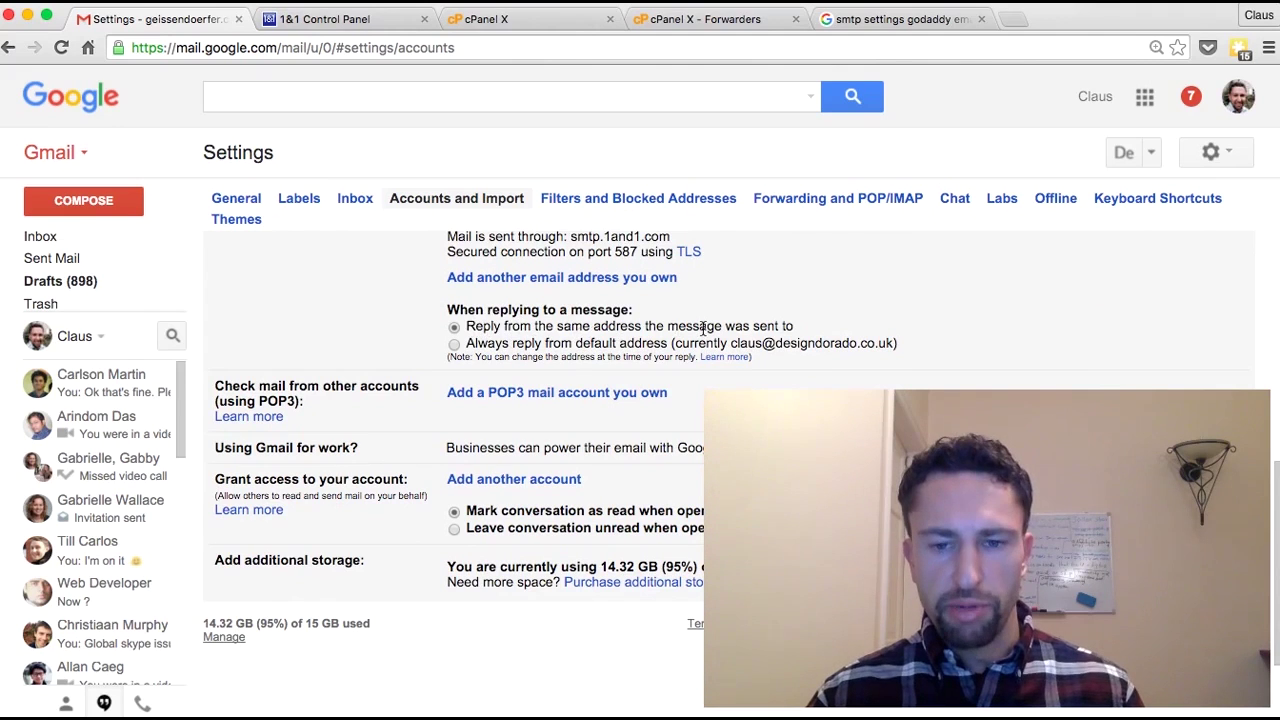
Look over the Inbox settings, then return to the General settings
scroll(695, 347, up, 2)
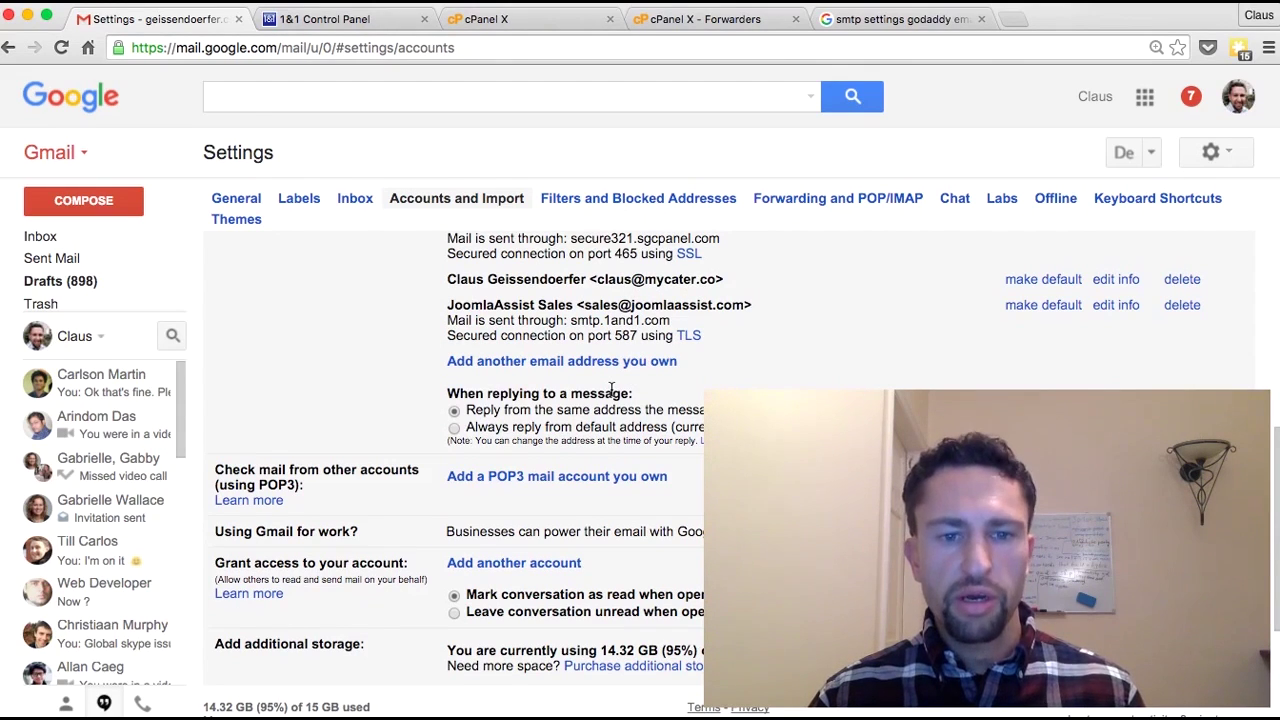
scroll(611, 390, down, 4)
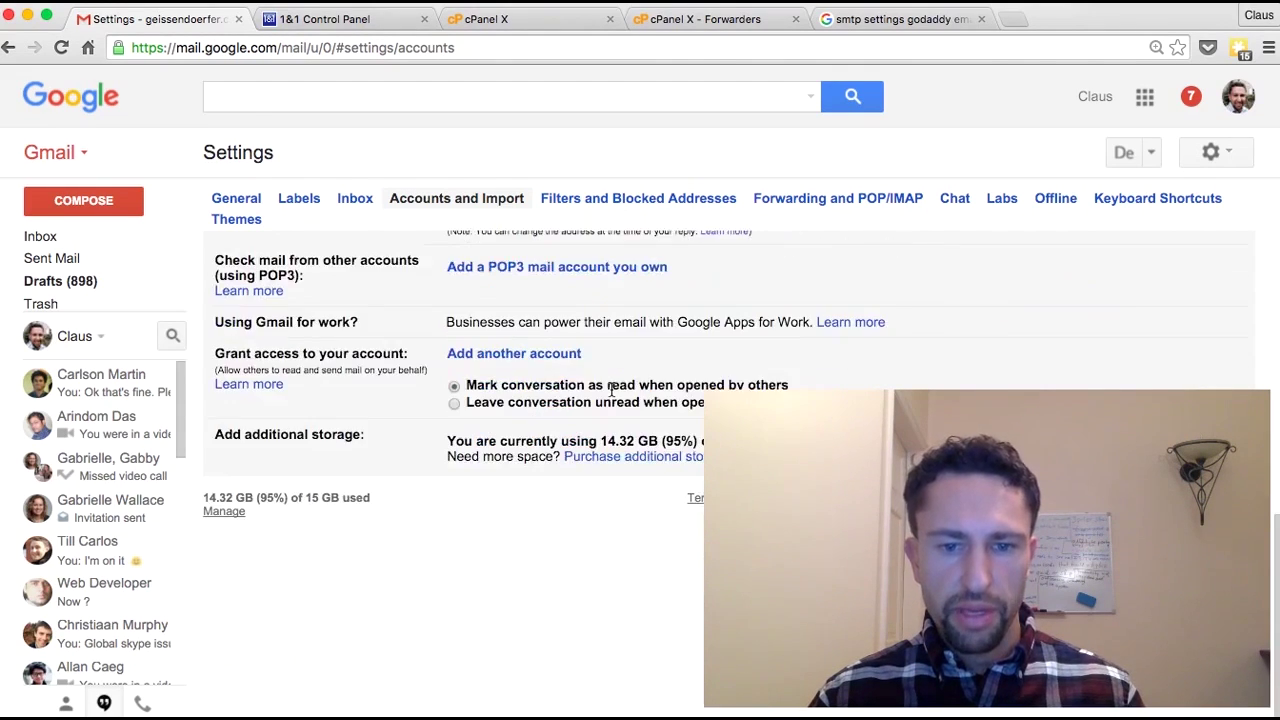
scroll(611, 390, up, 6)
click(360, 198)
scroll(366, 215, down, 3)
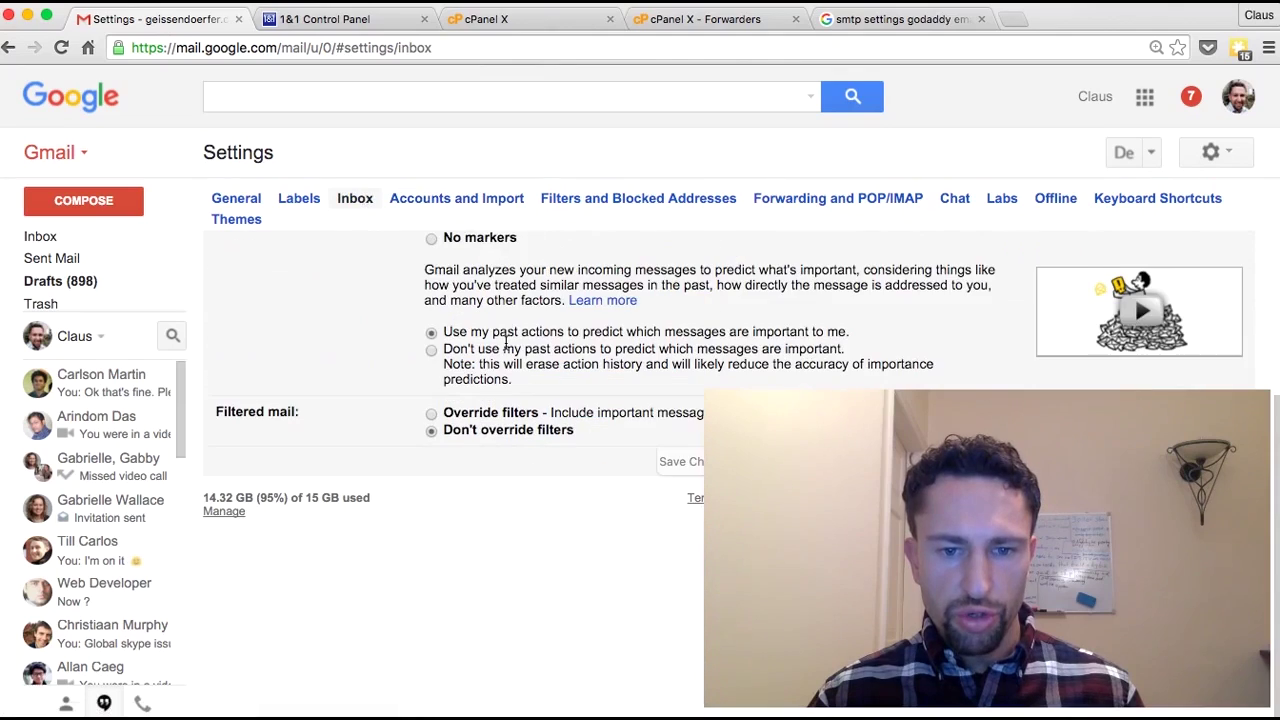
click(250, 197)
Switch the Signature section to another sending address, whose signature is blank
scroll(495, 487, down, 5)
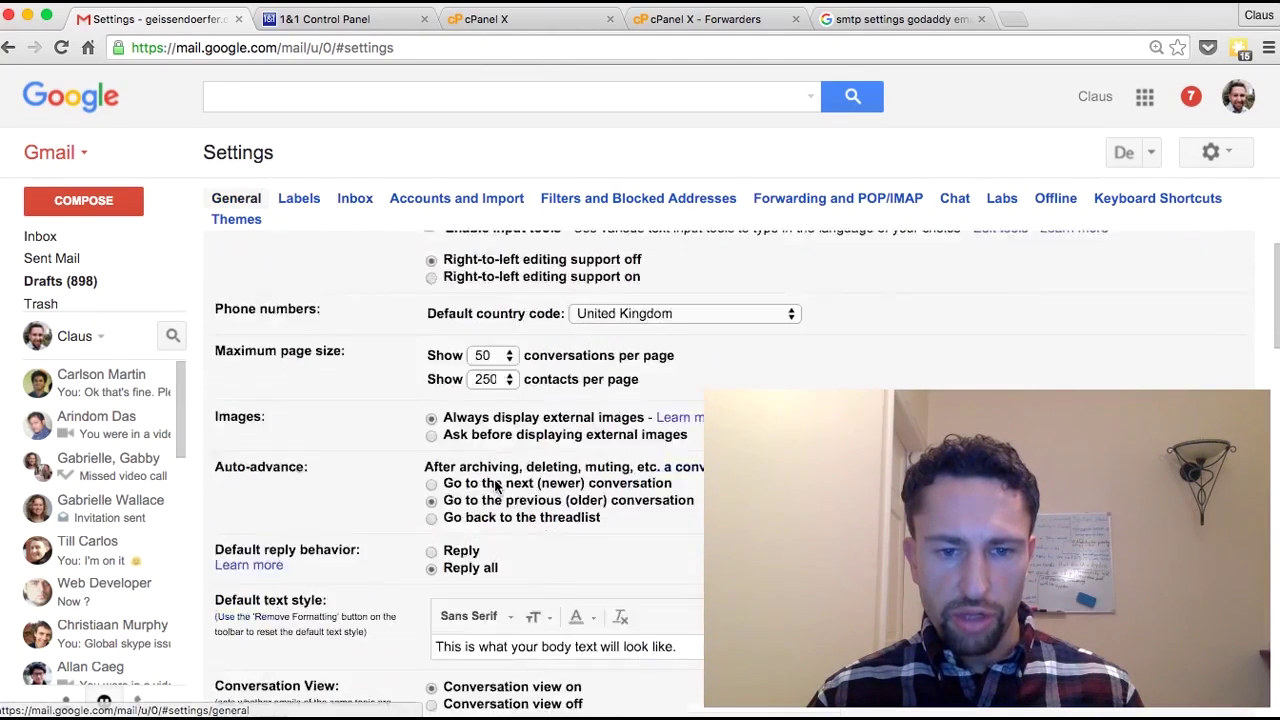
scroll(495, 487, down, 14)
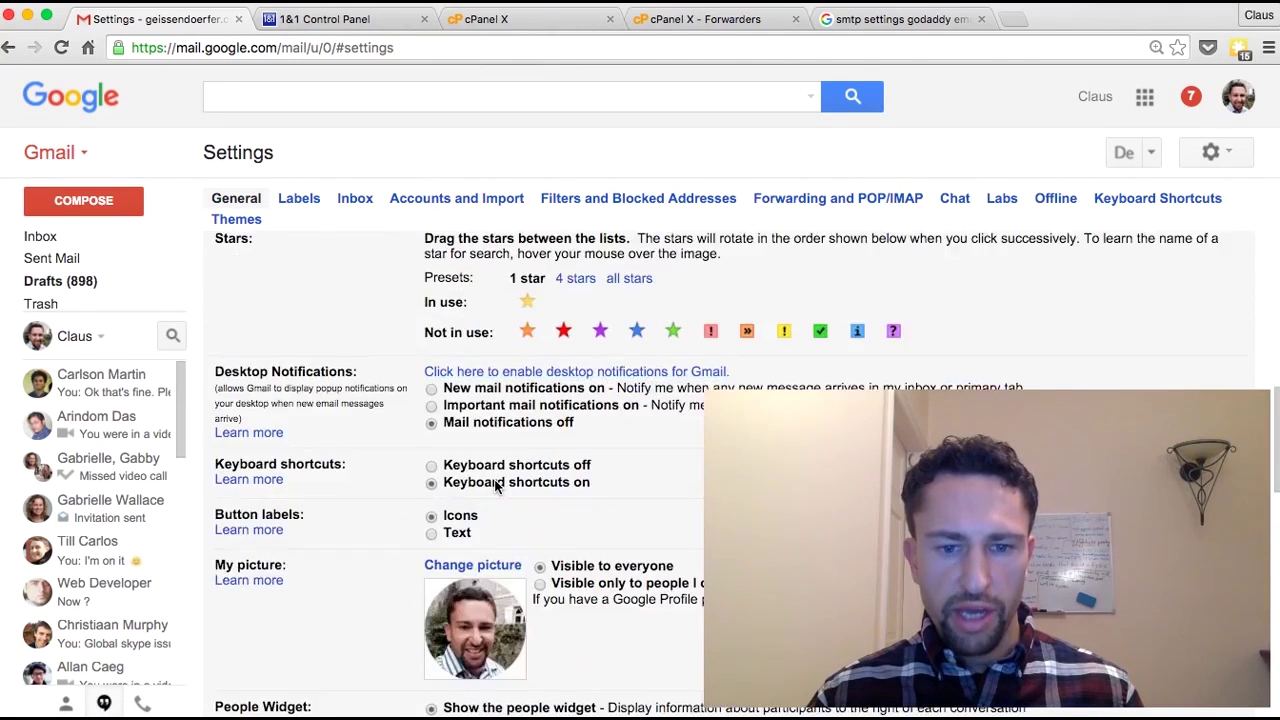
scroll(494, 485, down, 2)
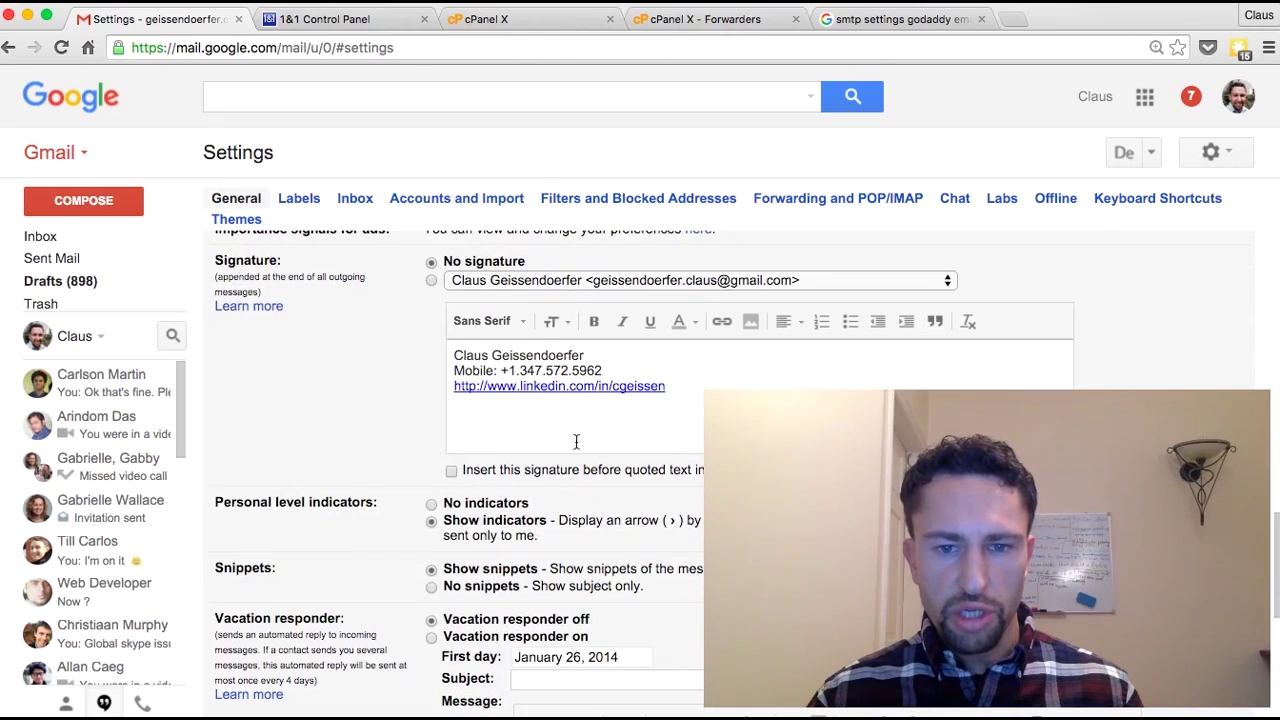
click(592, 282)
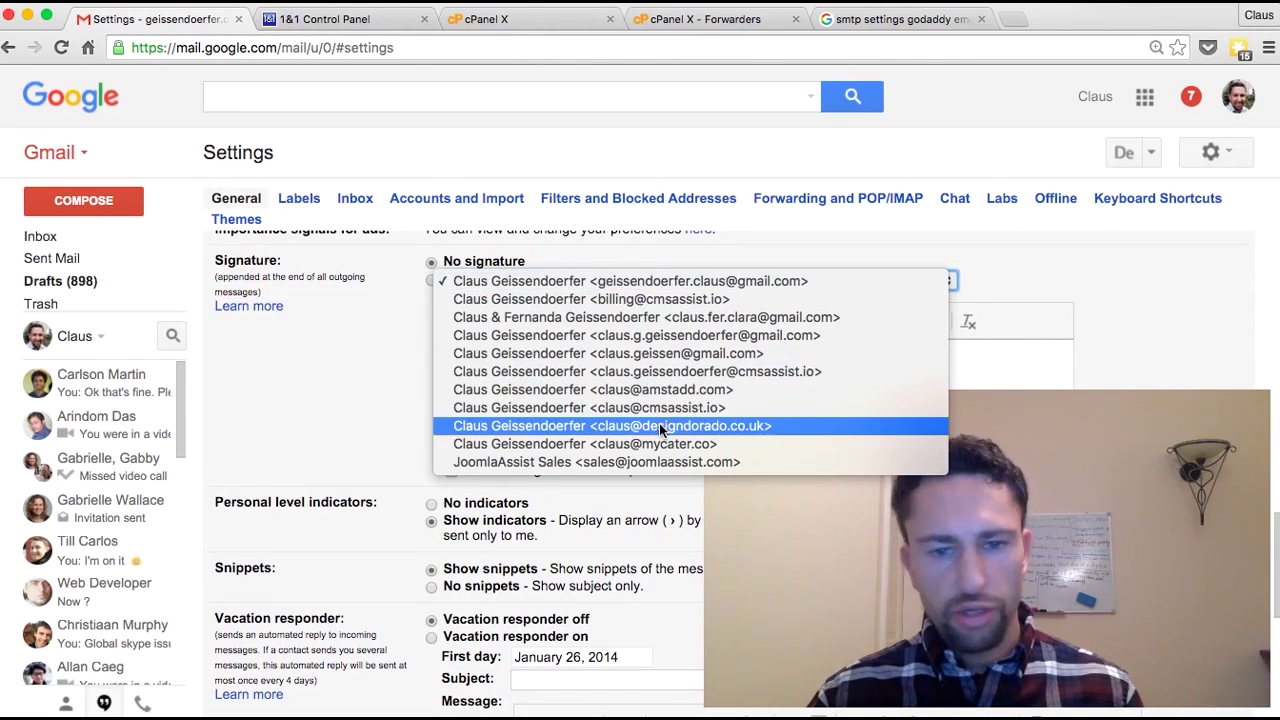
key(Escape)
key(Down)
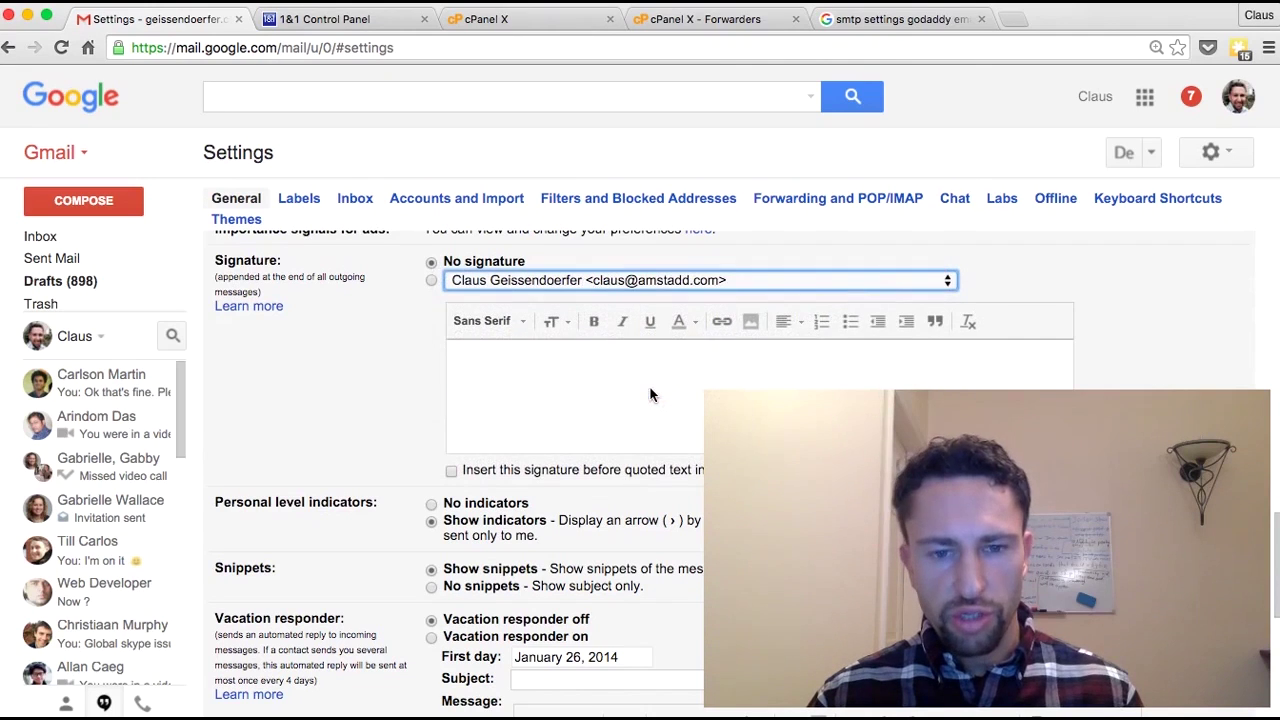